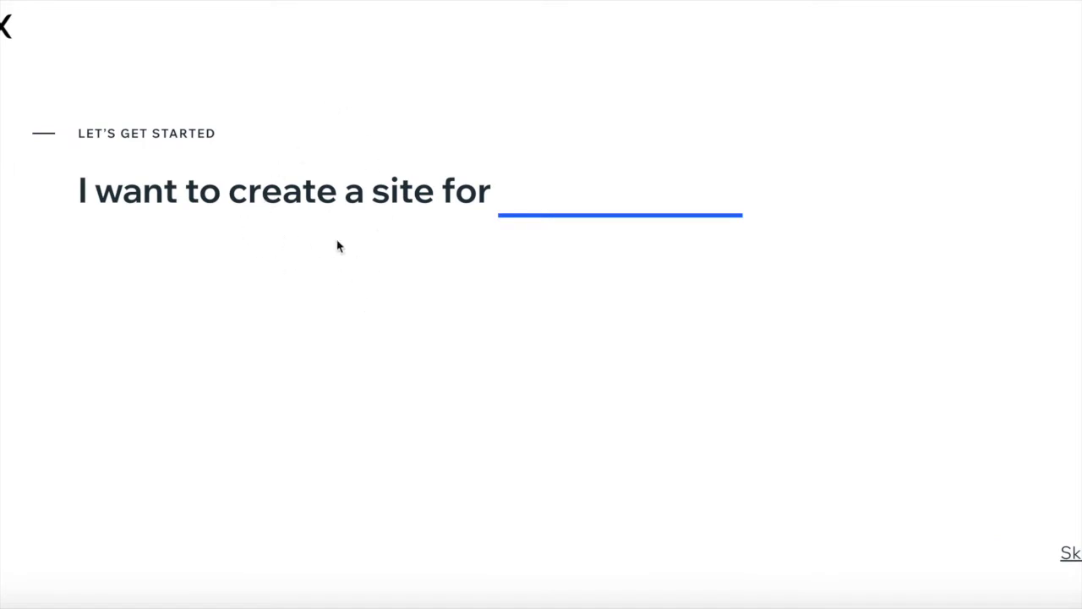
# - Answer the questionnaire: the site is for myself, a business site, and I've never built one before
pyautogui.click(556, 208)
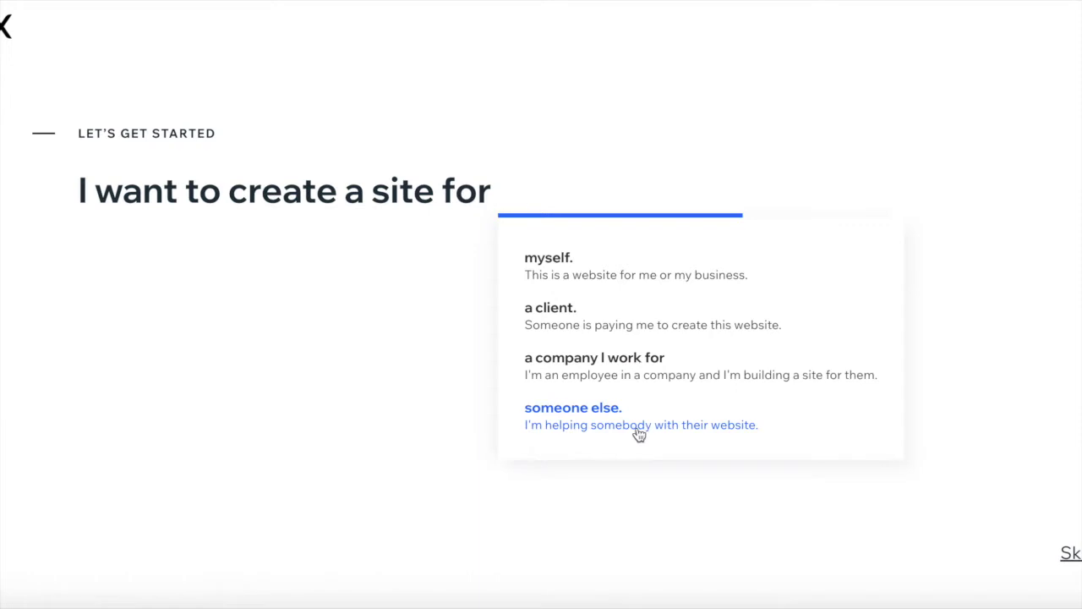
pyautogui.click(656, 279)
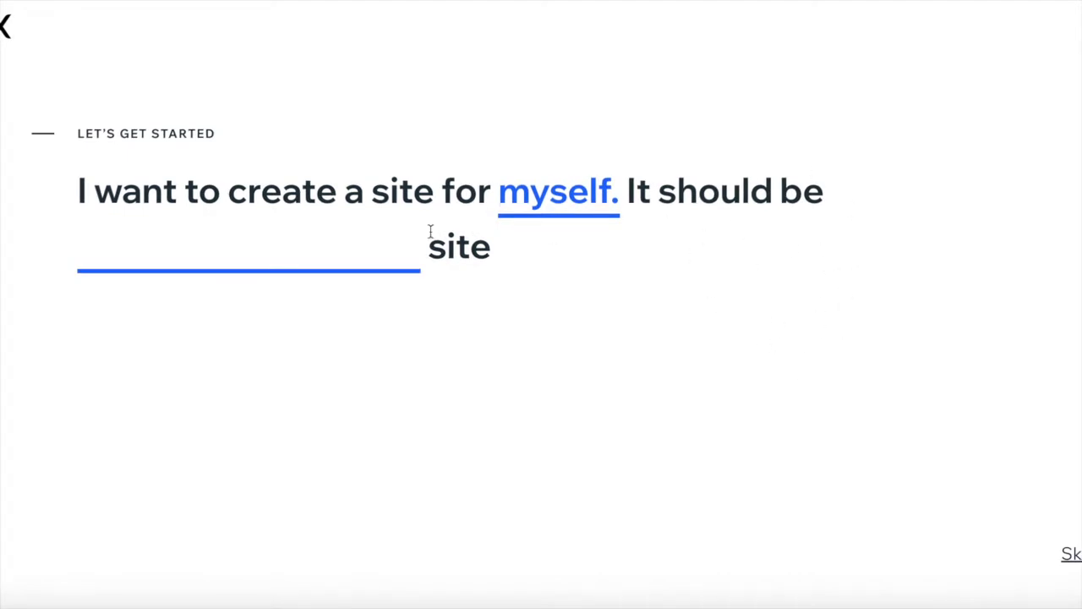
pyautogui.click(393, 244)
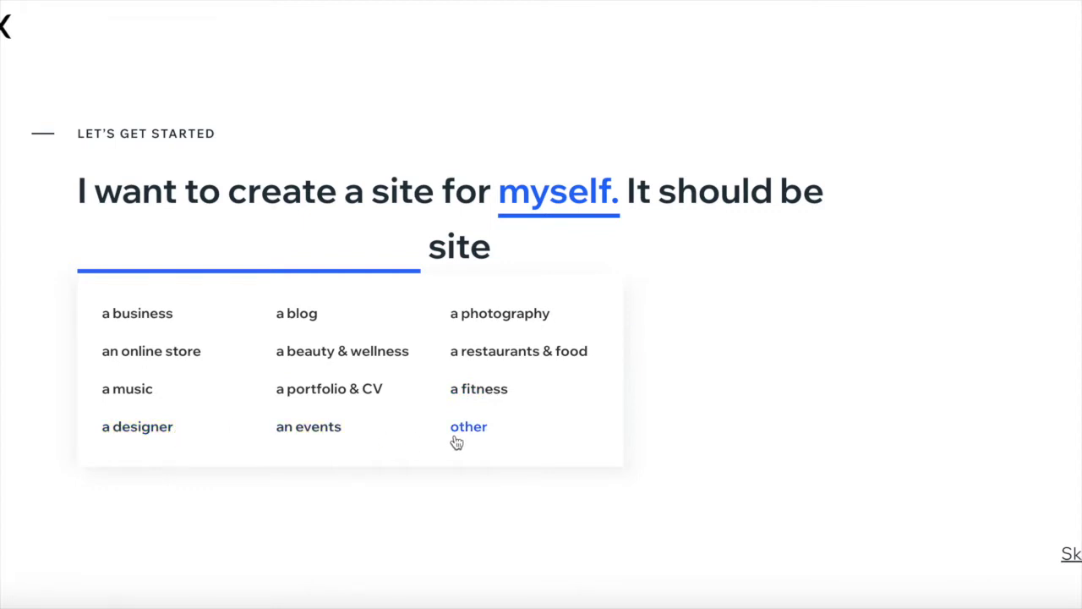
pyautogui.click(168, 321)
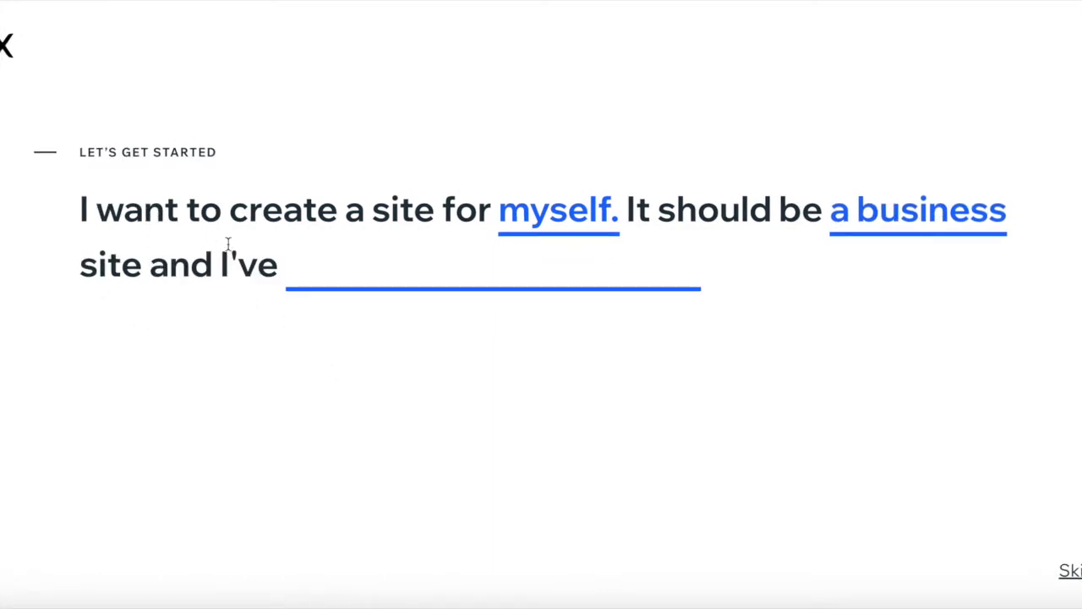
pyautogui.click(396, 274)
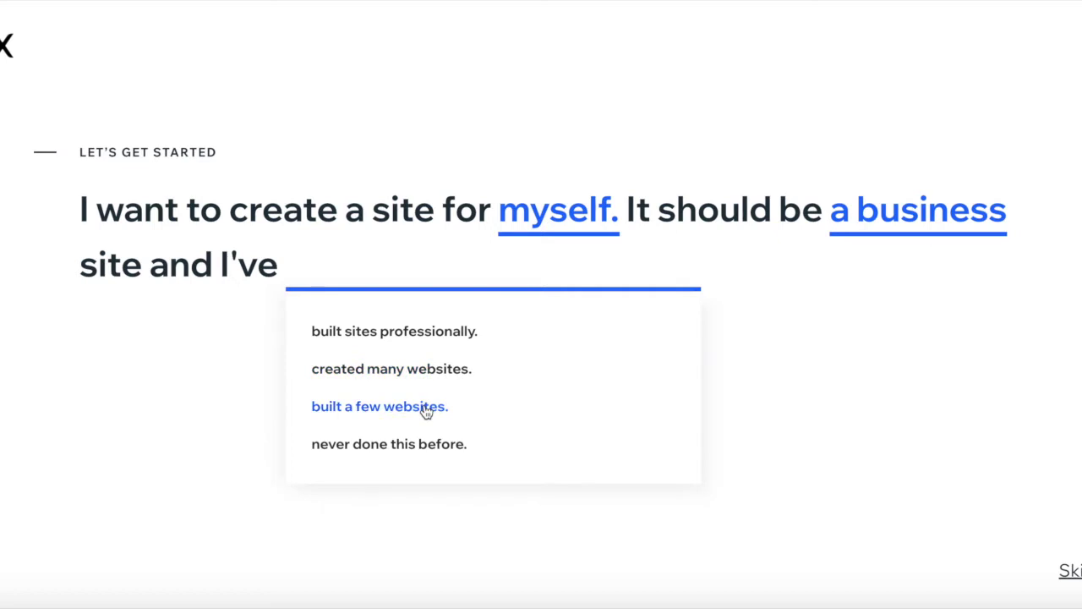
pyautogui.click(428, 456)
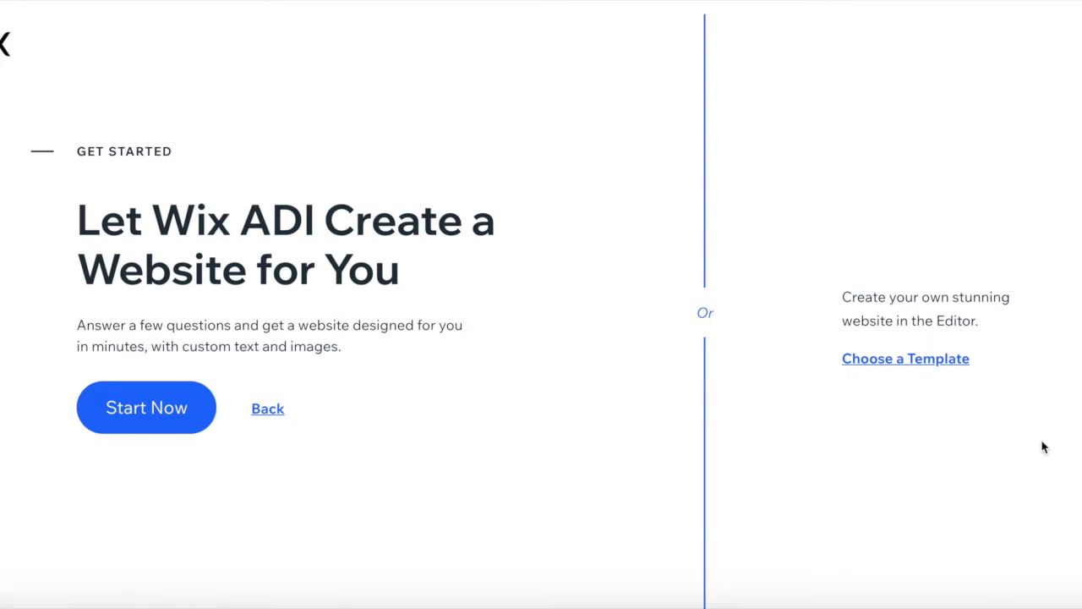
# - Choose to build from a template instead of letting Wix ADI create the site
pyautogui.click(953, 370)
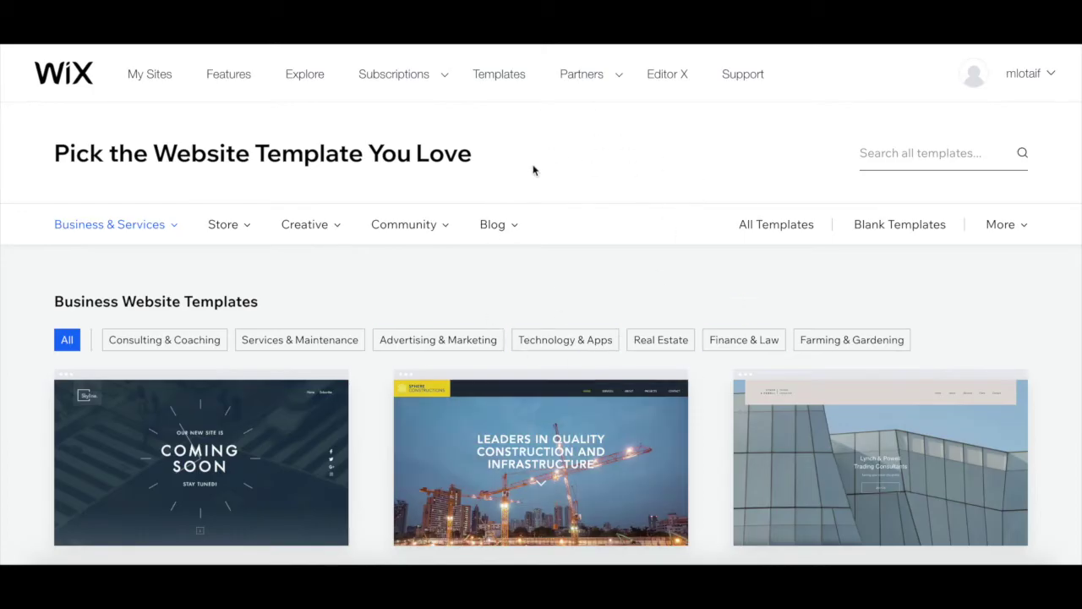
# - Browse the business template categories, from Consulting & Coaching through Automotive & Cars and Pets & Animals
pyautogui.moveTo(144, 249)
pyautogui.click(159, 347)
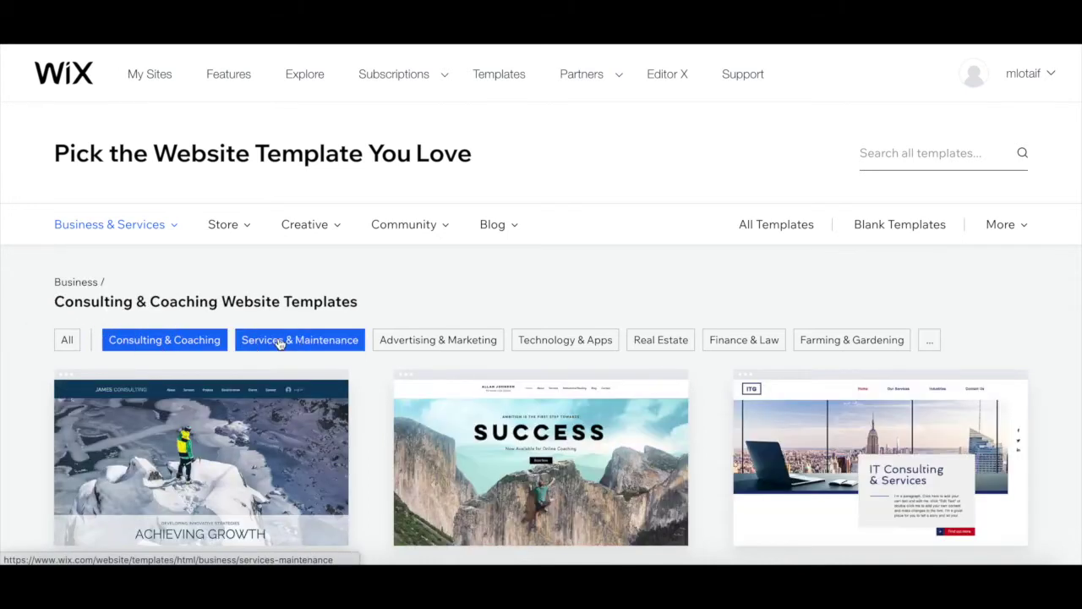
pyautogui.click(279, 343)
pyautogui.click(418, 341)
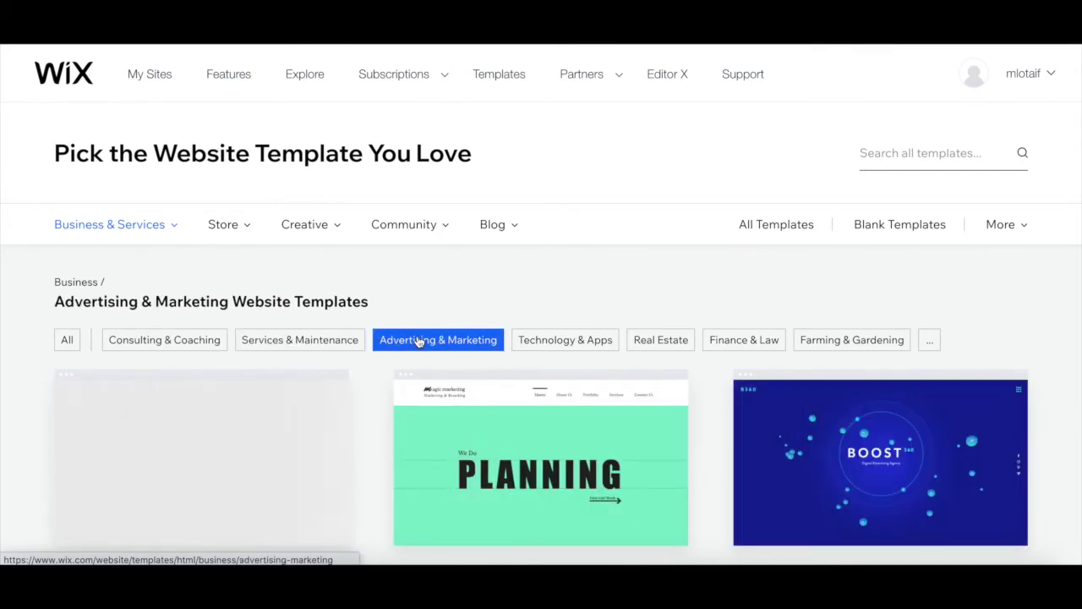
pyautogui.click(565, 340)
pyautogui.click(685, 343)
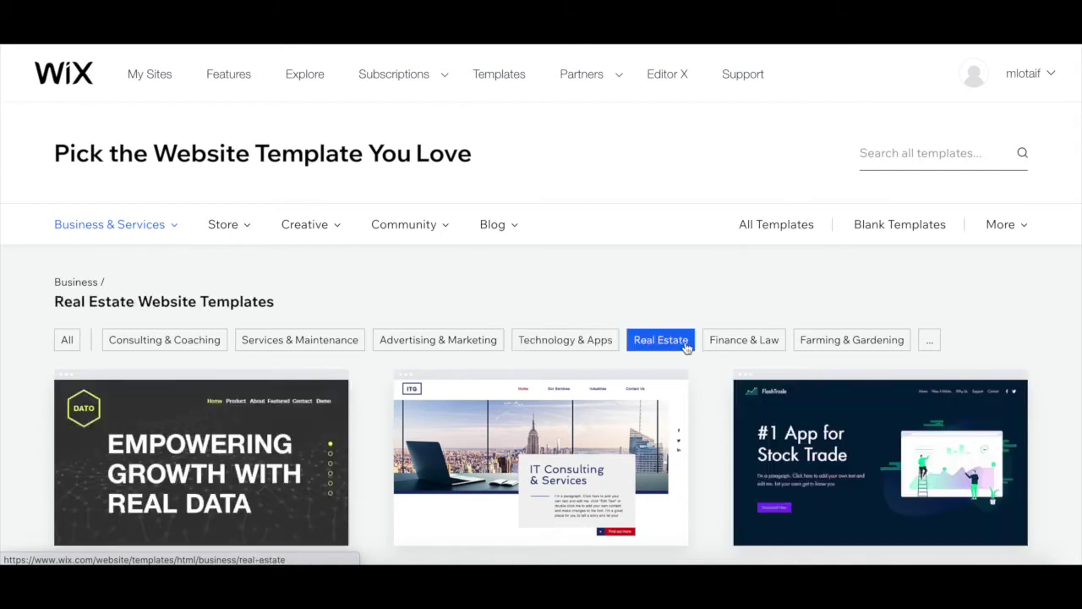
pyautogui.click(778, 342)
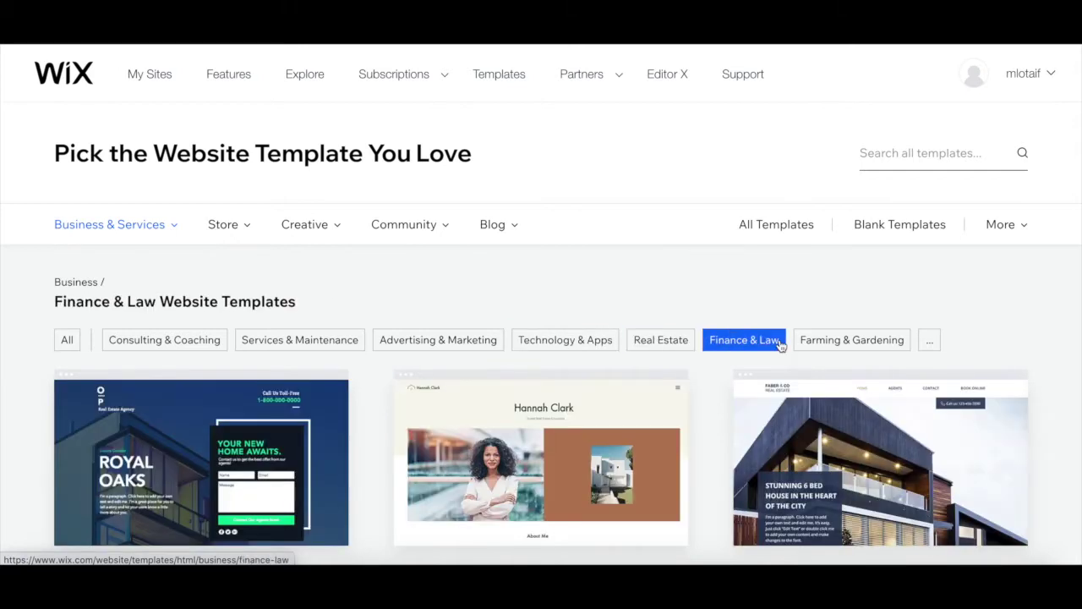
pyautogui.click(818, 342)
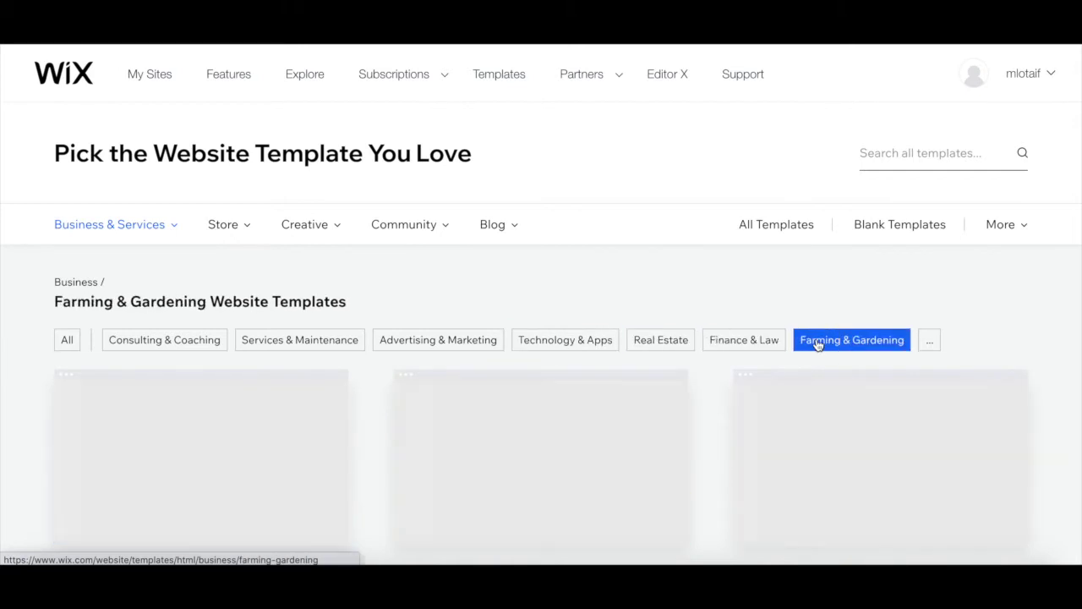
pyautogui.click(929, 339)
pyautogui.click(141, 373)
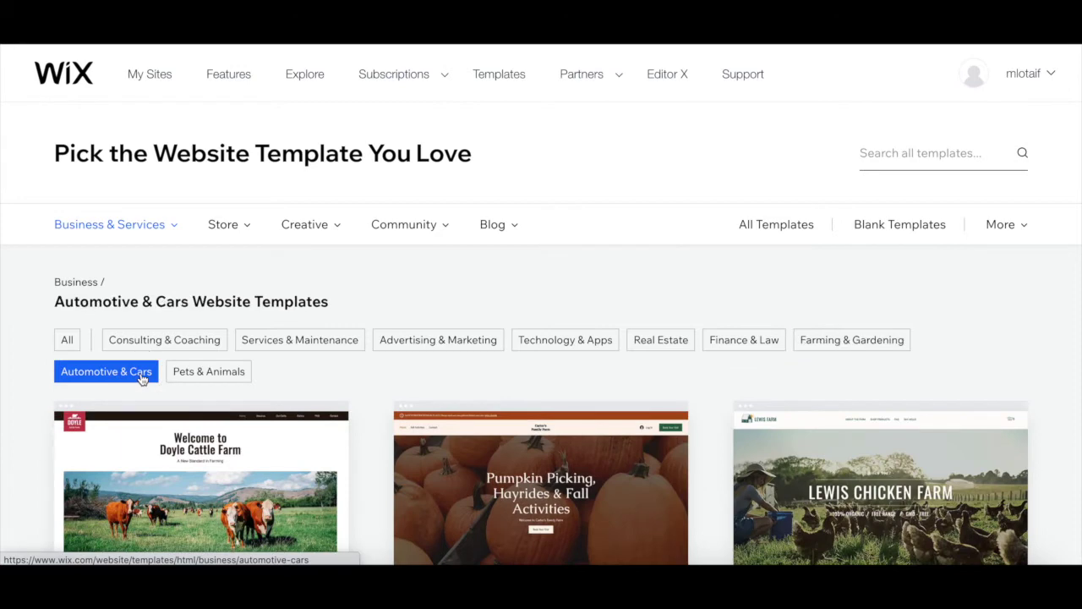
pyautogui.click(209, 378)
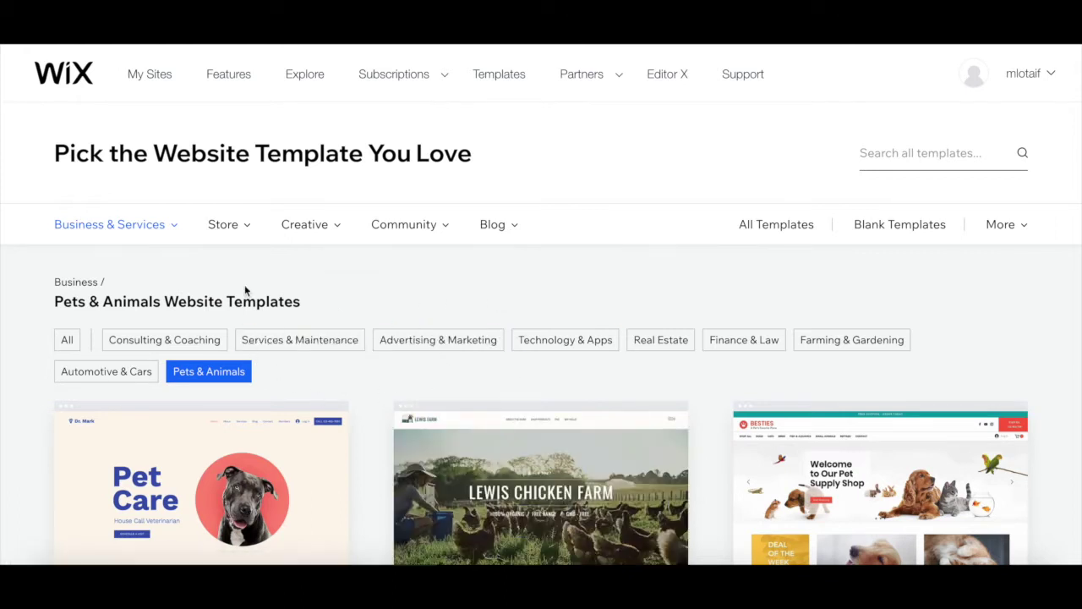
# - Return to all Business templates and preview the Lynch & Powell Trading Consultants template
pyautogui.moveTo(128, 225)
pyautogui.moveTo(309, 228)
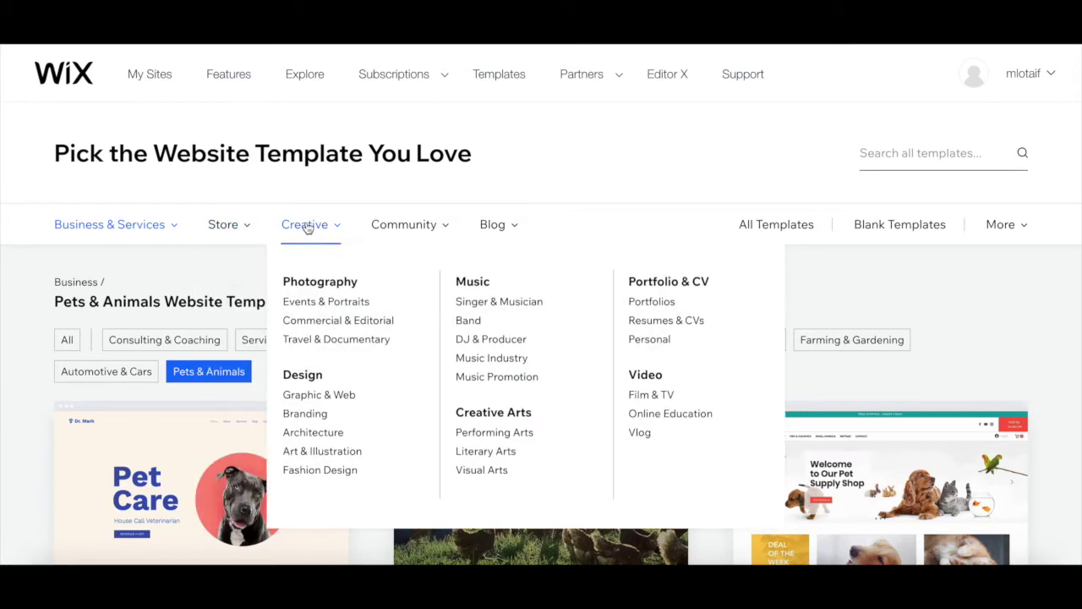
pyautogui.moveTo(382, 231)
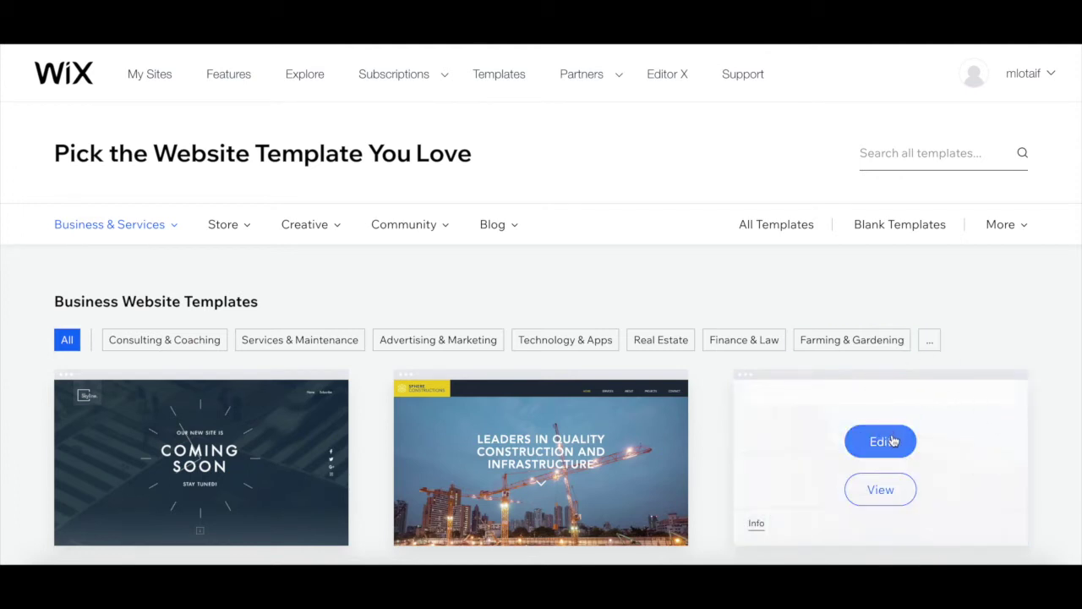
pyautogui.click(881, 490)
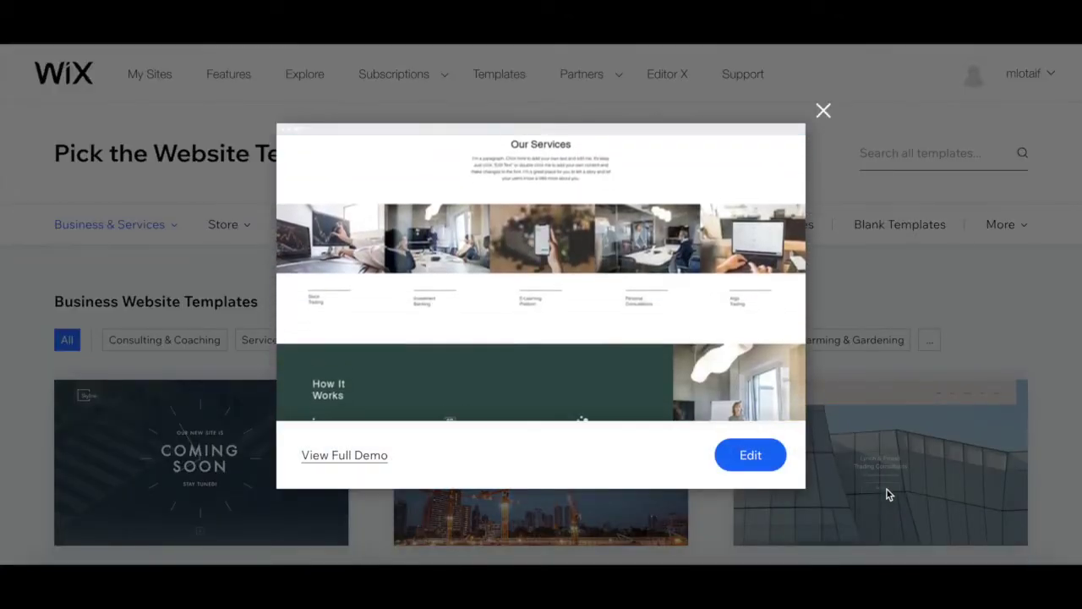
# - Close the preview, read the Trading Consultant template's info, and open it in the Editor
pyautogui.click(823, 111)
pyautogui.click(759, 524)
pyautogui.scroll(-5, 774, 494)
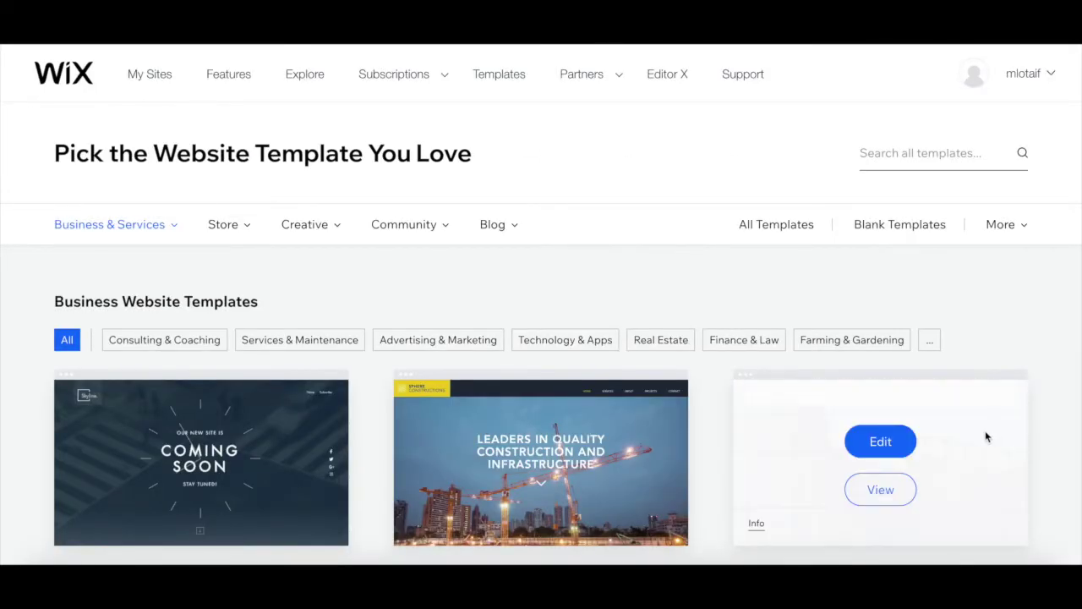
pyautogui.click(901, 451)
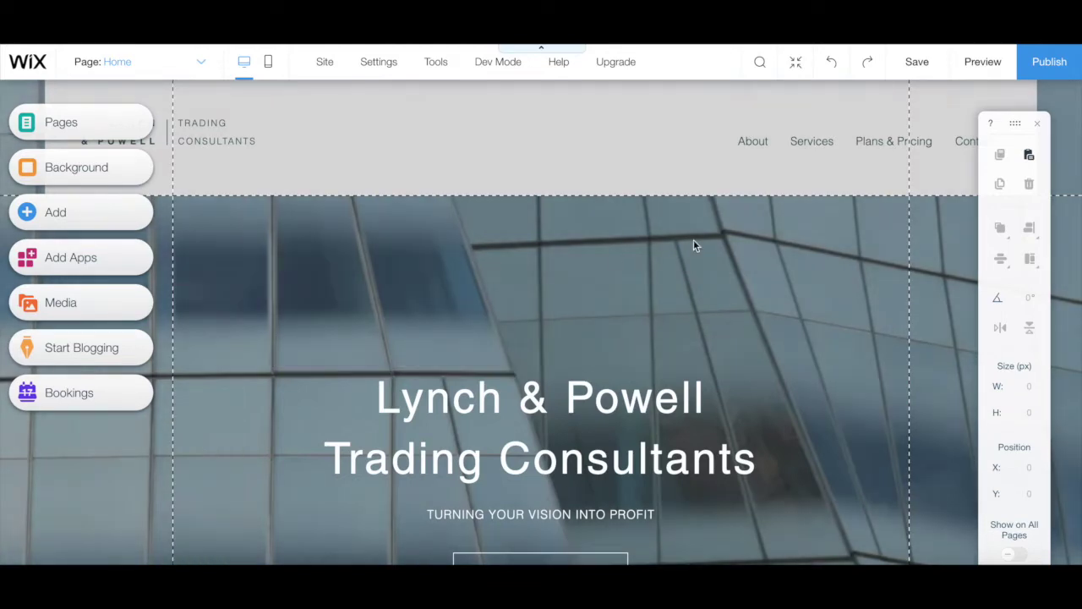
# - Inspect the hero heading, subtitle and Join Us button, then nudge the heading up to Y 379
pyautogui.scroll(-2, 599, 274)
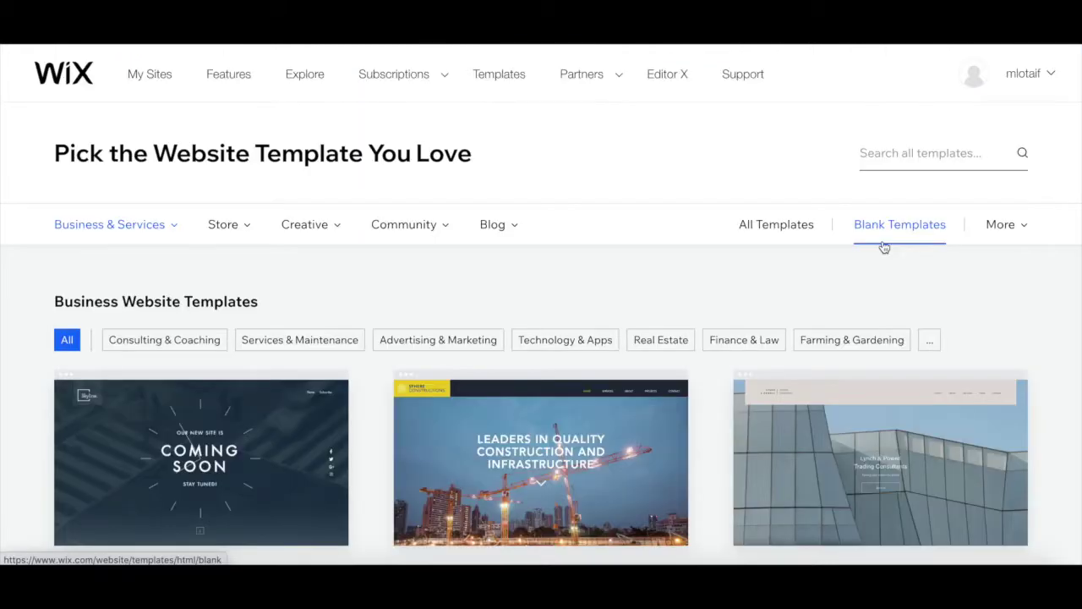
pyautogui.scroll(-3, 882, 246)
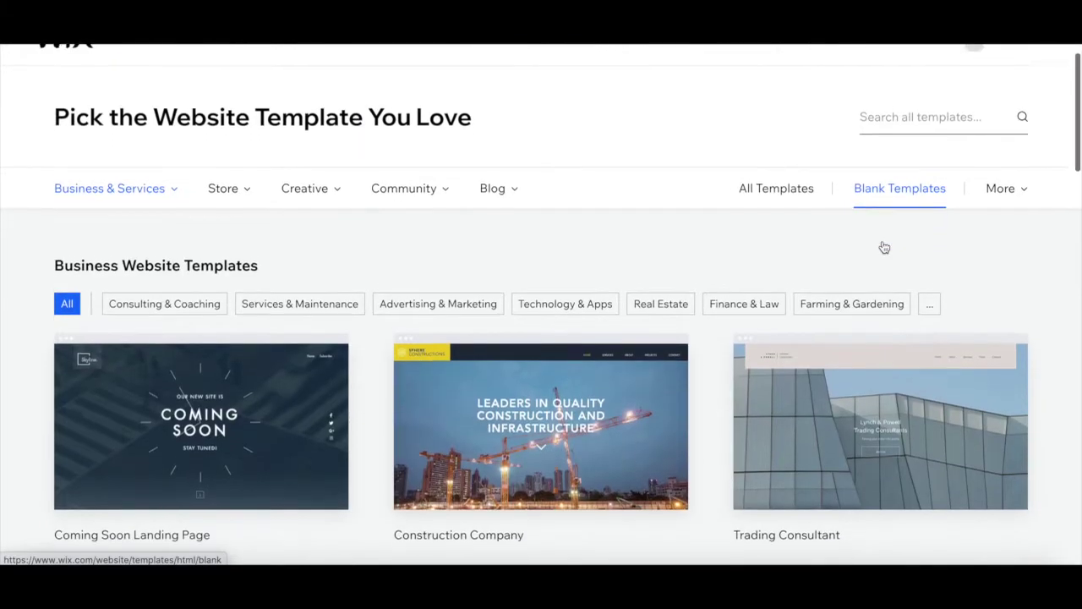
pyautogui.scroll(-3, 884, 247)
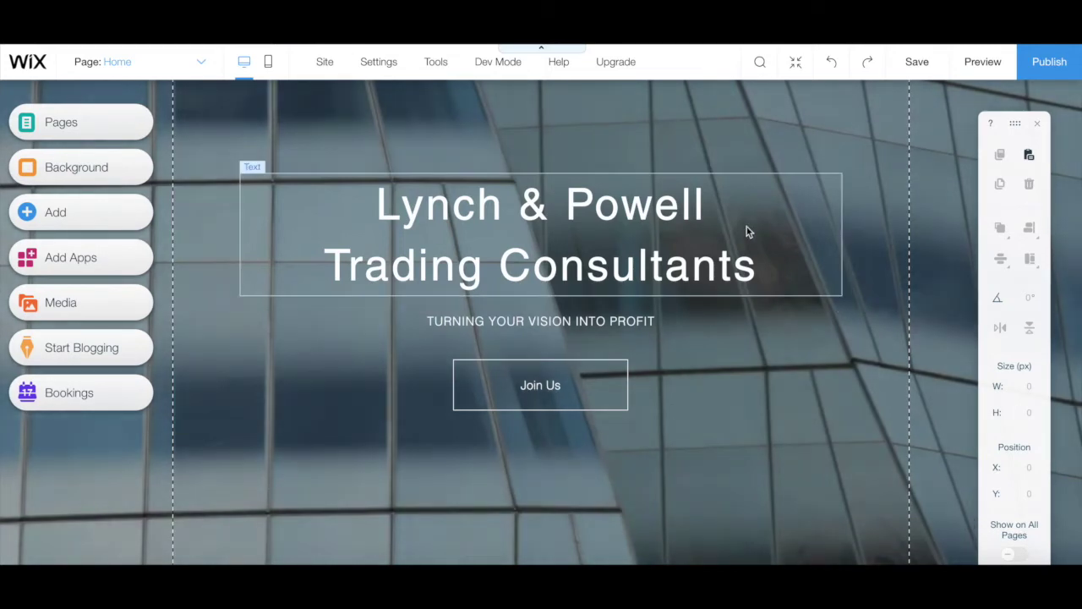
pyautogui.click(636, 258)
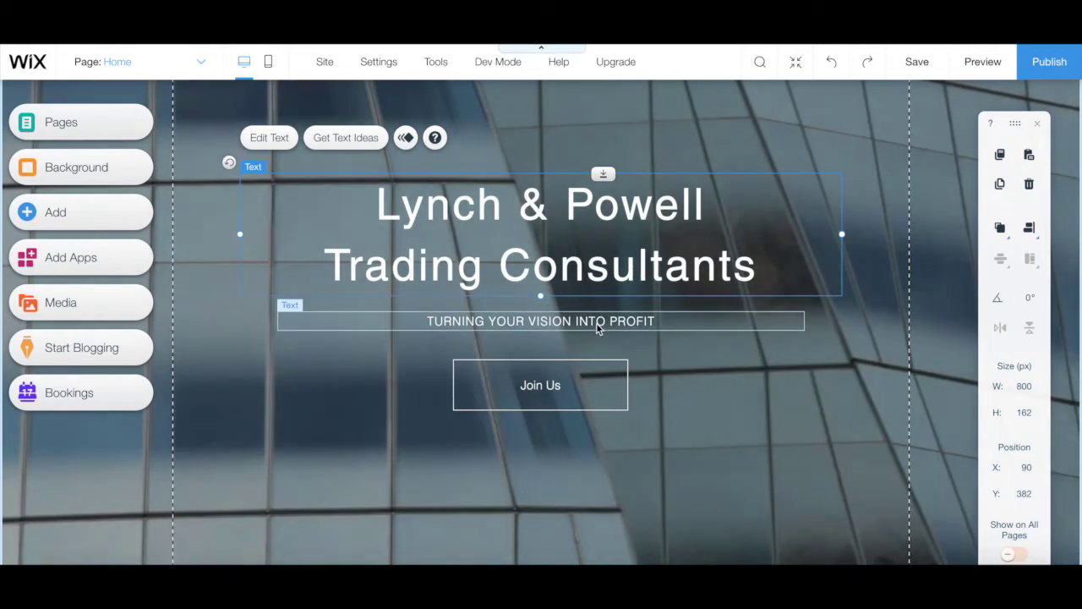
pyautogui.click(597, 325)
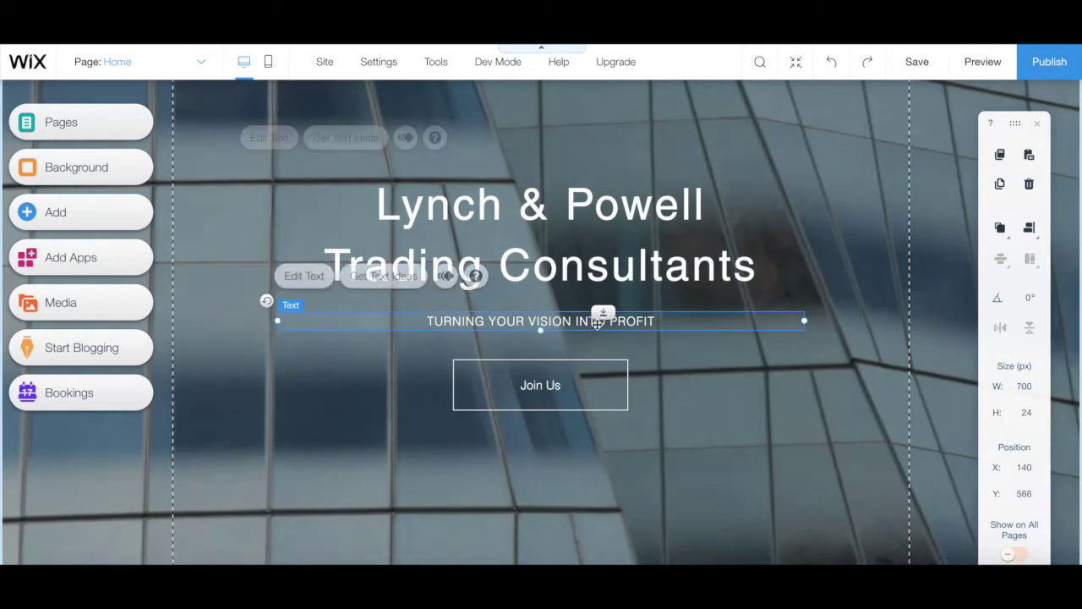
pyautogui.click(587, 383)
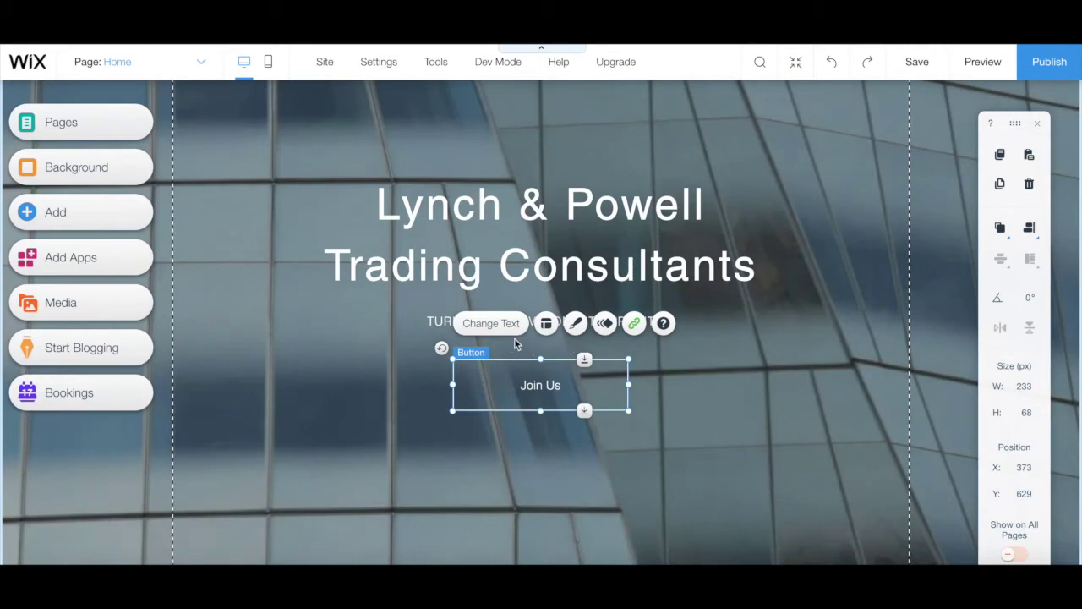
pyautogui.moveTo(571, 240); pyautogui.dragTo(570, 233)
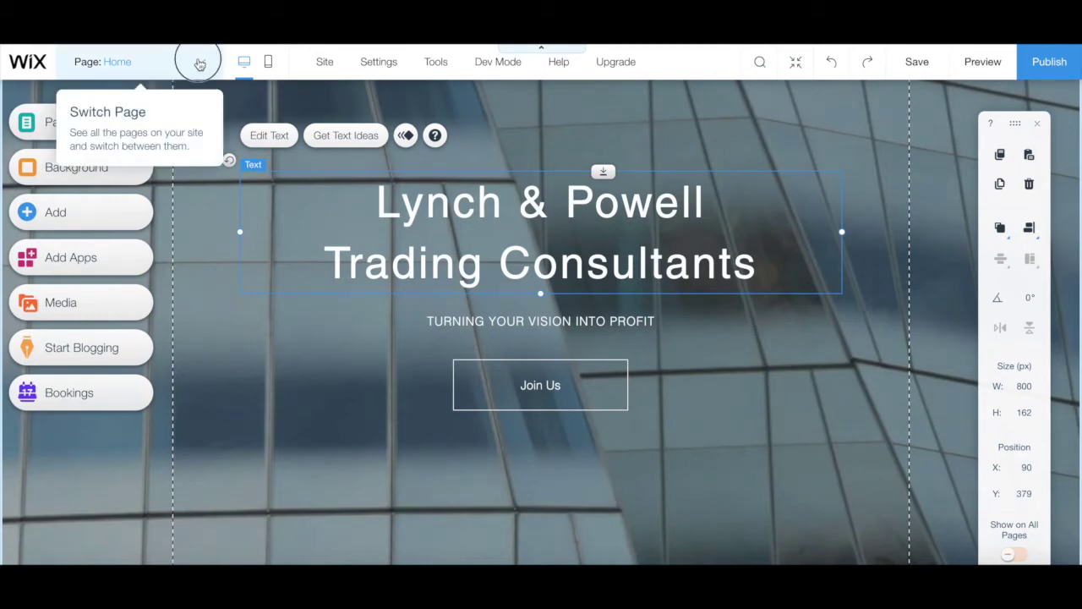
pyautogui.click(199, 62)
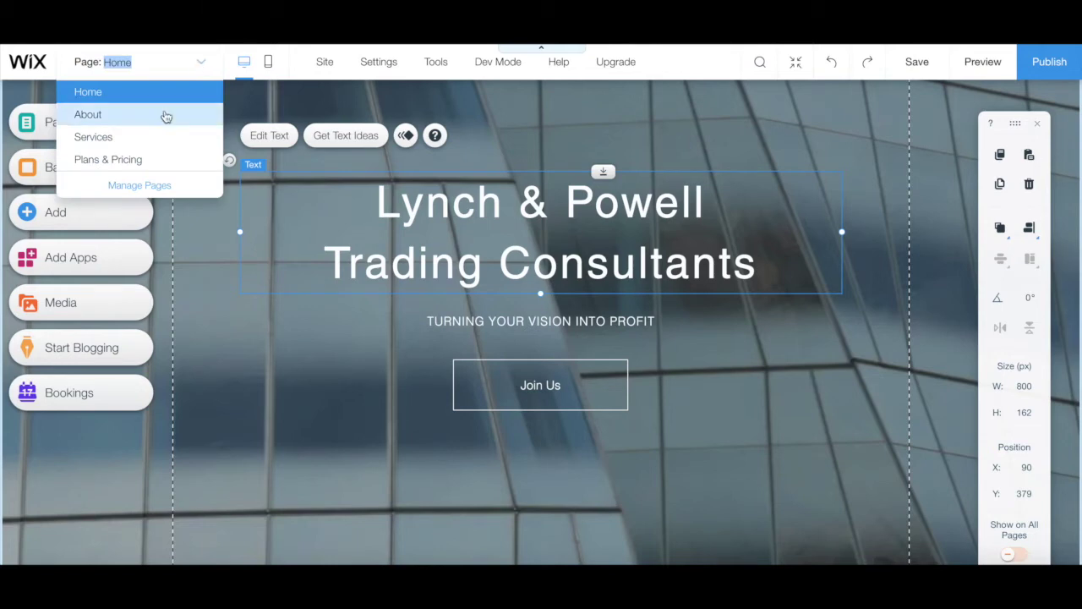
# - Switch to the About page and view its options in Manage Pages
pyautogui.click(166, 116)
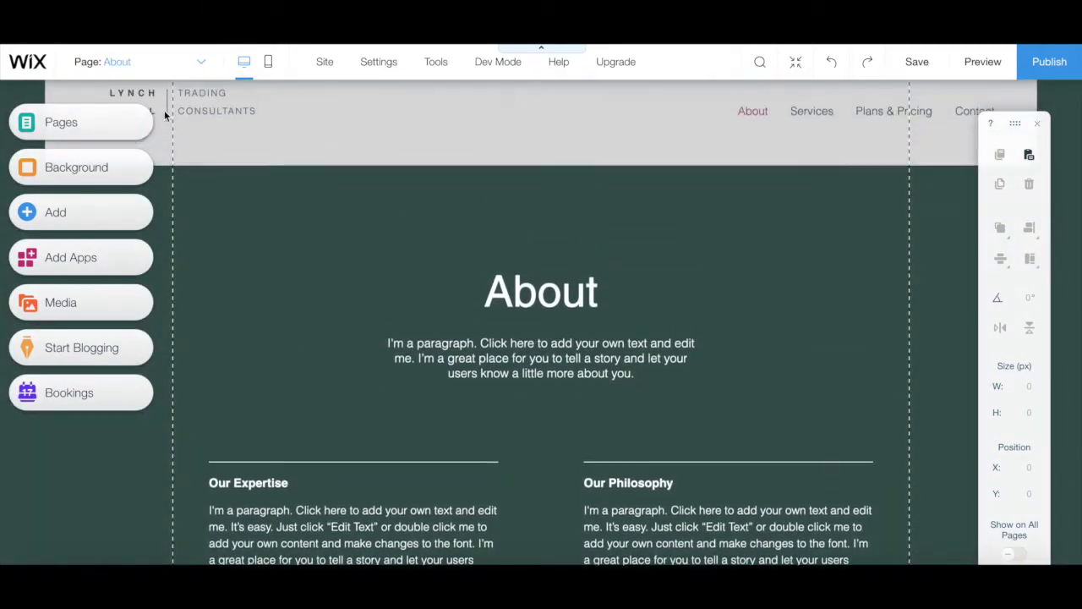
pyautogui.click(118, 62)
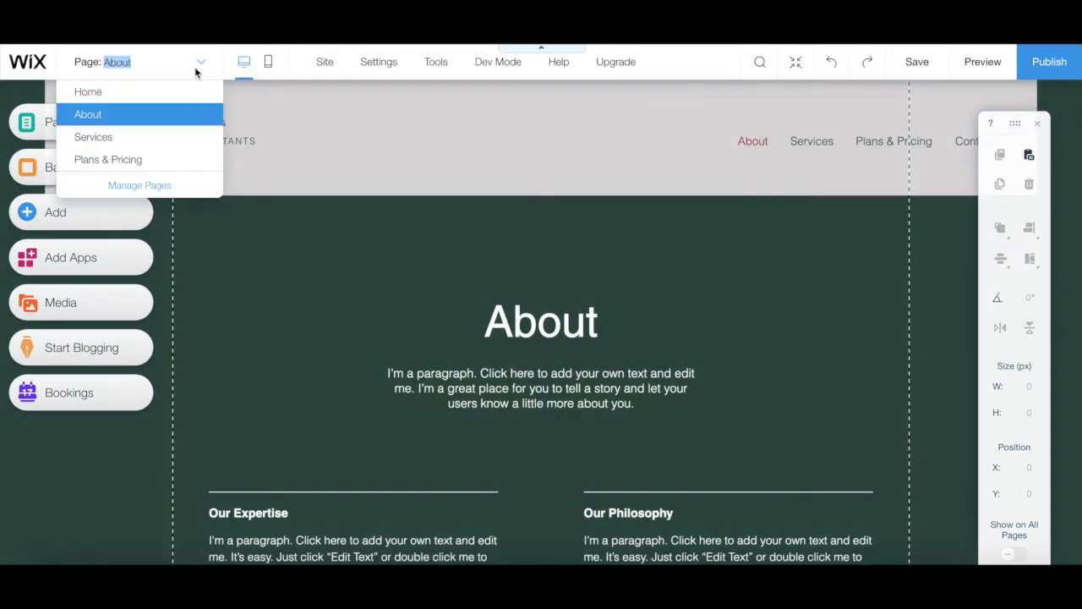
pyautogui.click(160, 186)
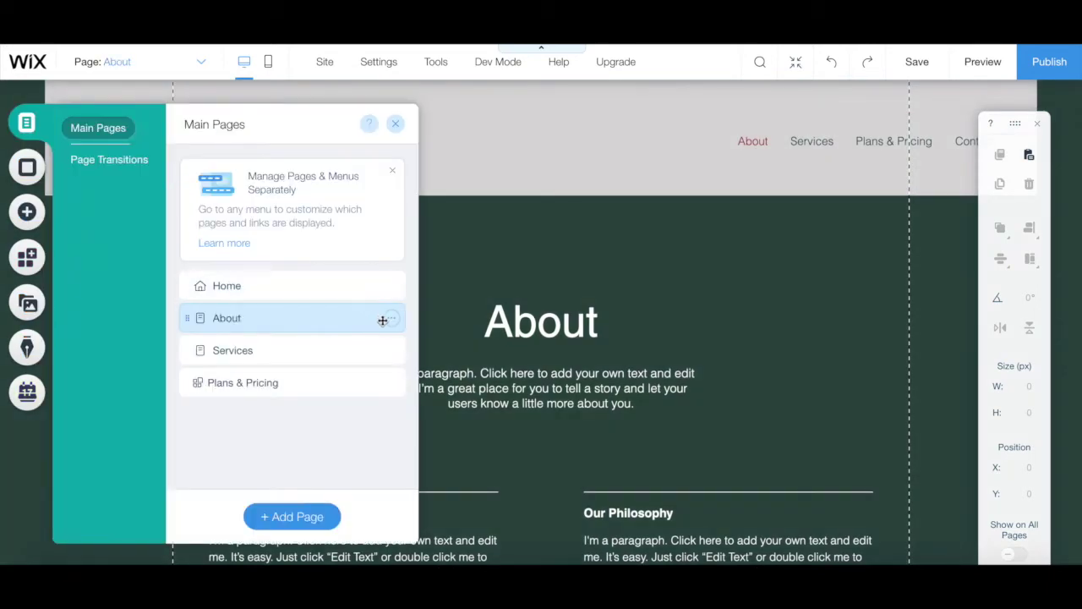
pyautogui.click(390, 324)
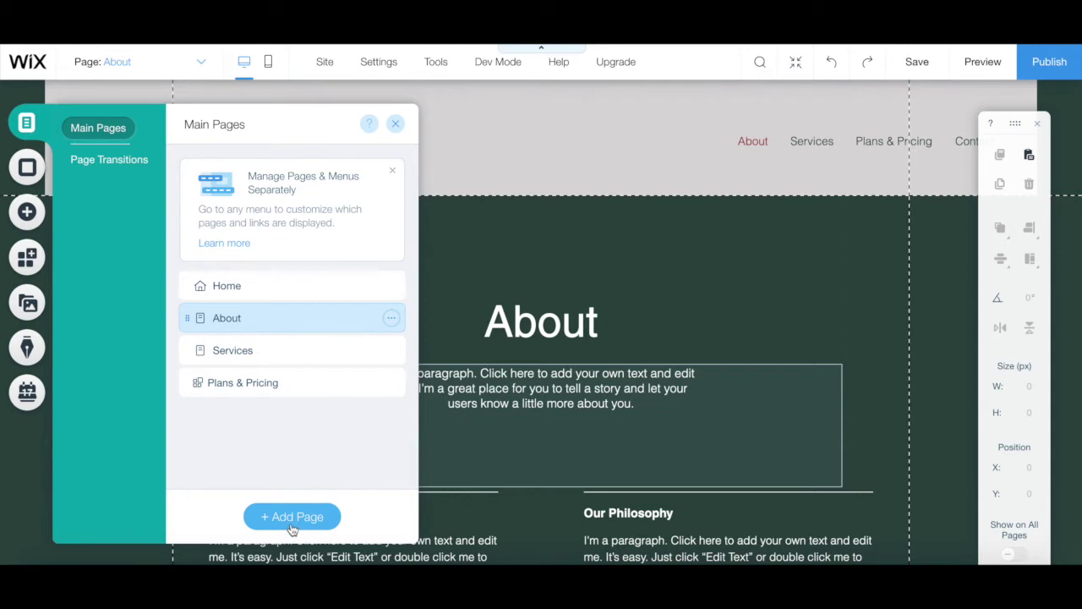
# - Add a New Page to the site, then review the page list and Page Transitions options
pyautogui.click(289, 526)
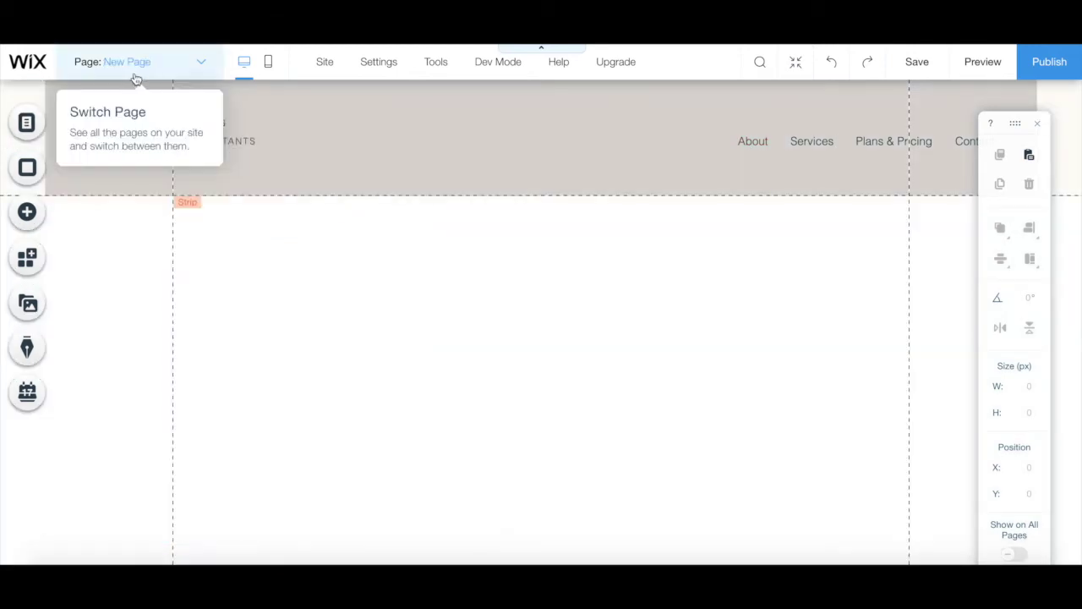
pyautogui.click(27, 124)
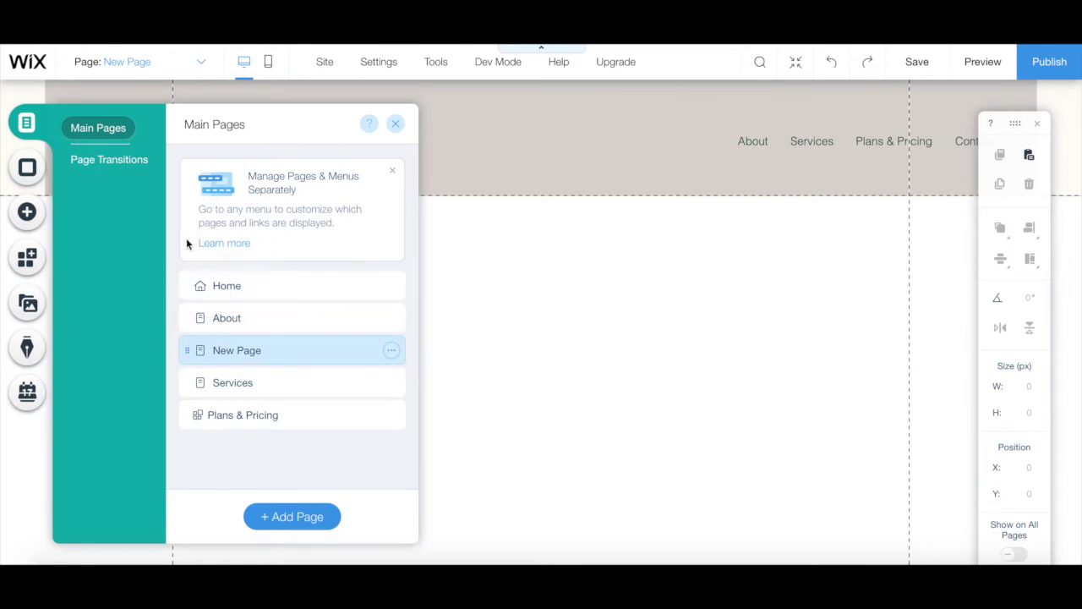
pyautogui.click(144, 168)
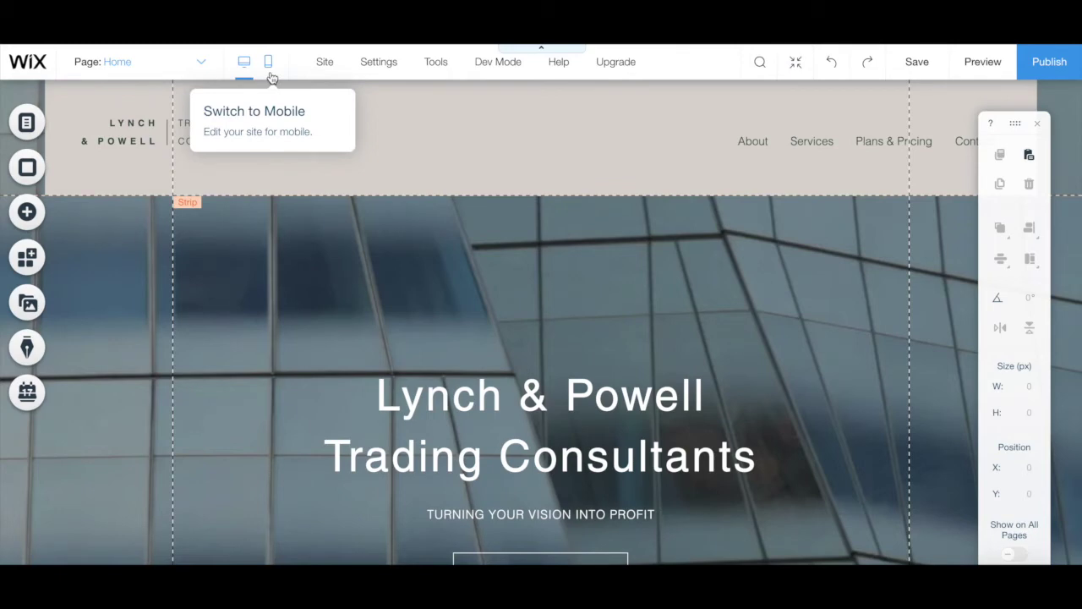
pyautogui.click(268, 62)
pyautogui.click(244, 73)
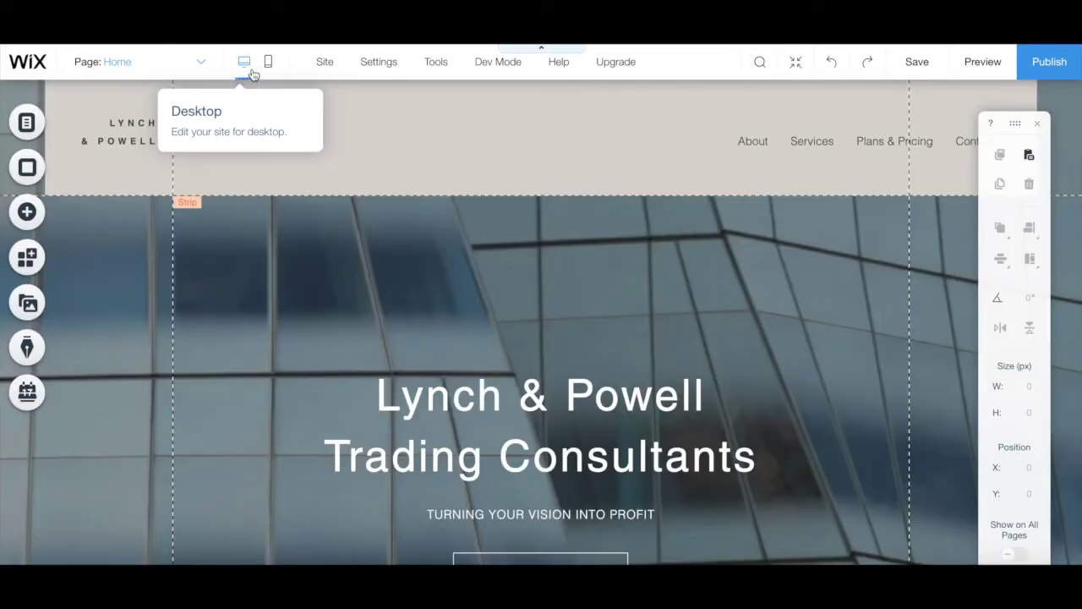
pyautogui.moveTo(366, 75)
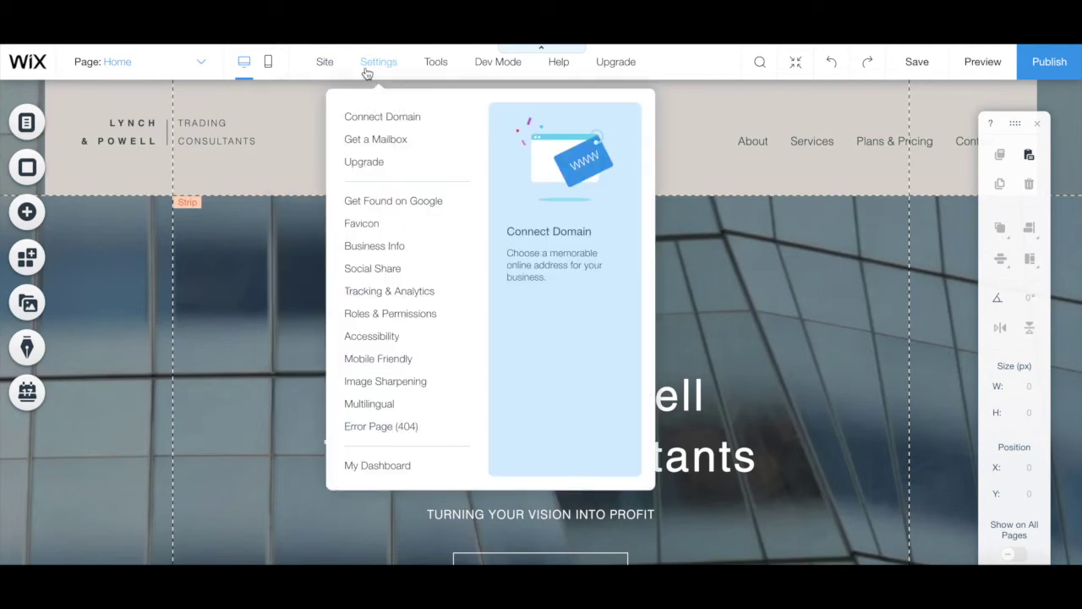
pyautogui.moveTo(431, 70)
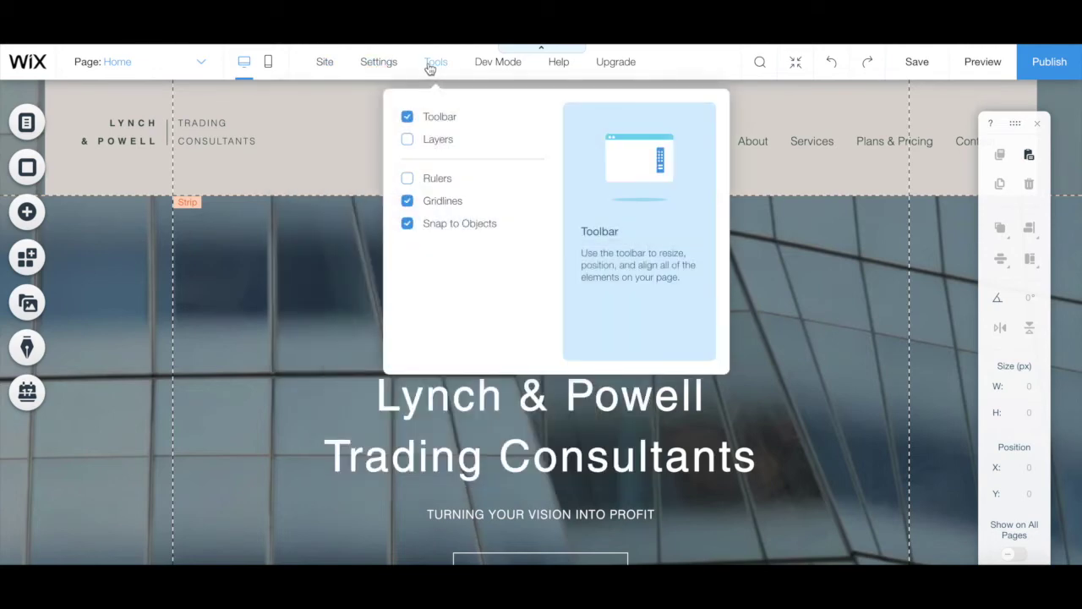
pyautogui.moveTo(494, 62)
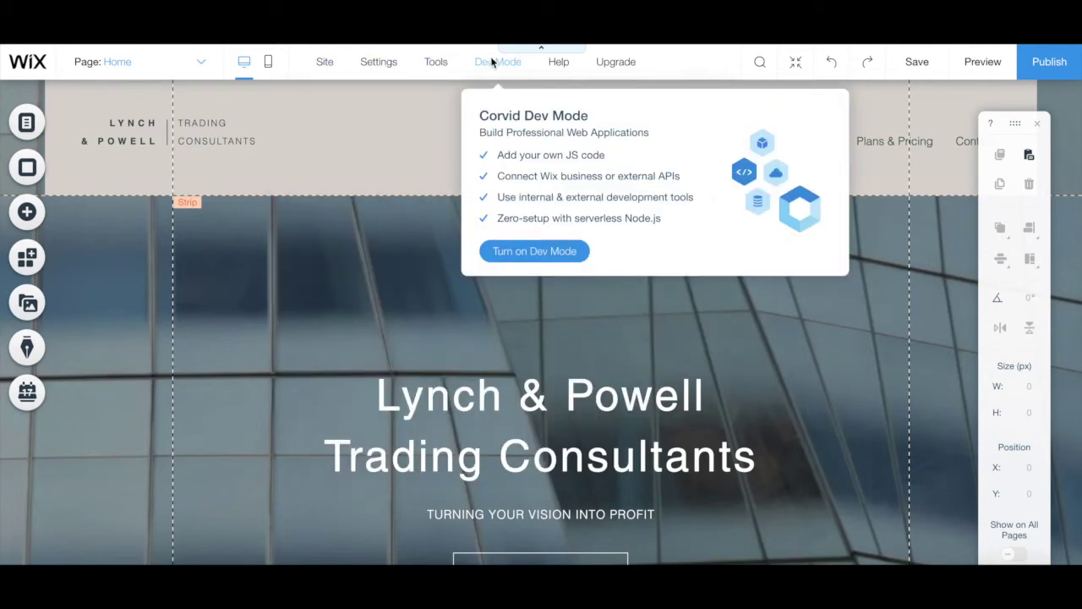
pyautogui.moveTo(552, 66)
pyautogui.moveTo(623, 66)
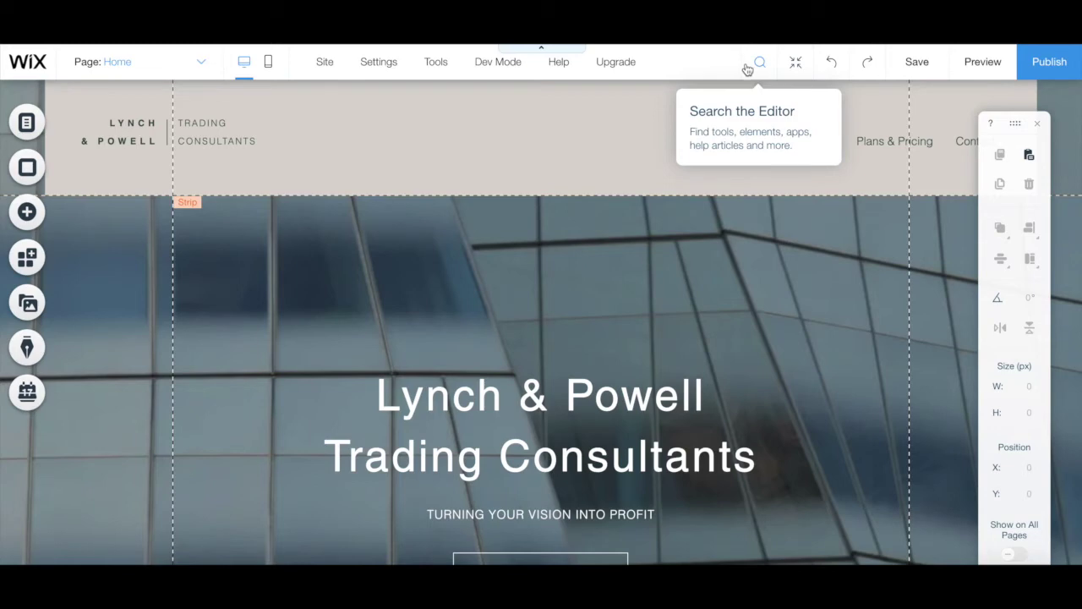
pyautogui.click(795, 64)
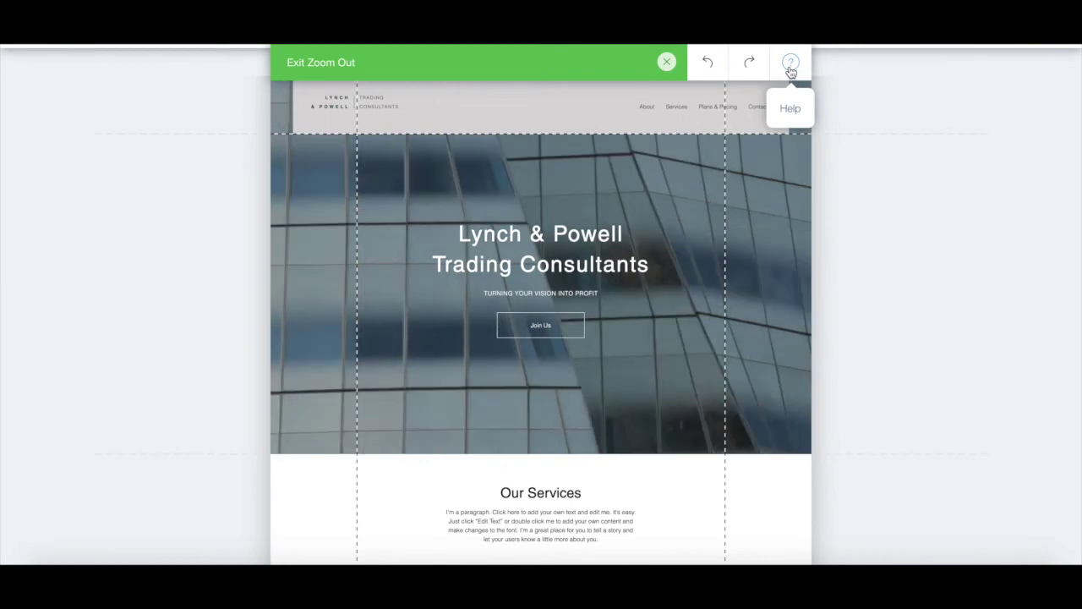
pyautogui.moveTo(814, 210)
pyautogui.scroll(-2, 815, 211)
pyautogui.scroll(2, 814, 210)
pyautogui.click(815, 210)
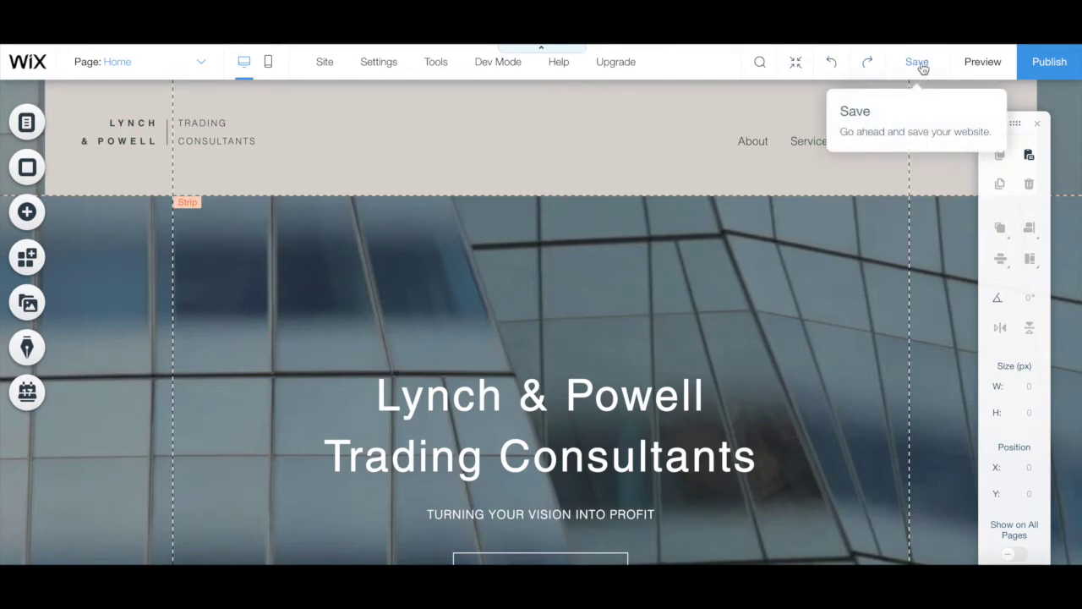
pyautogui.click(976, 65)
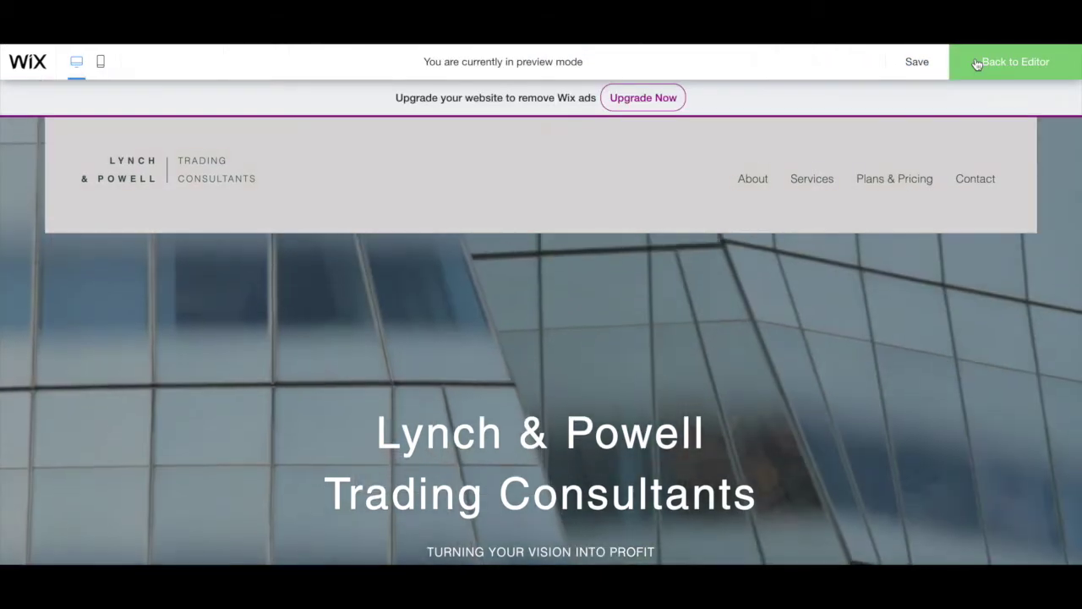
pyautogui.click(1048, 73)
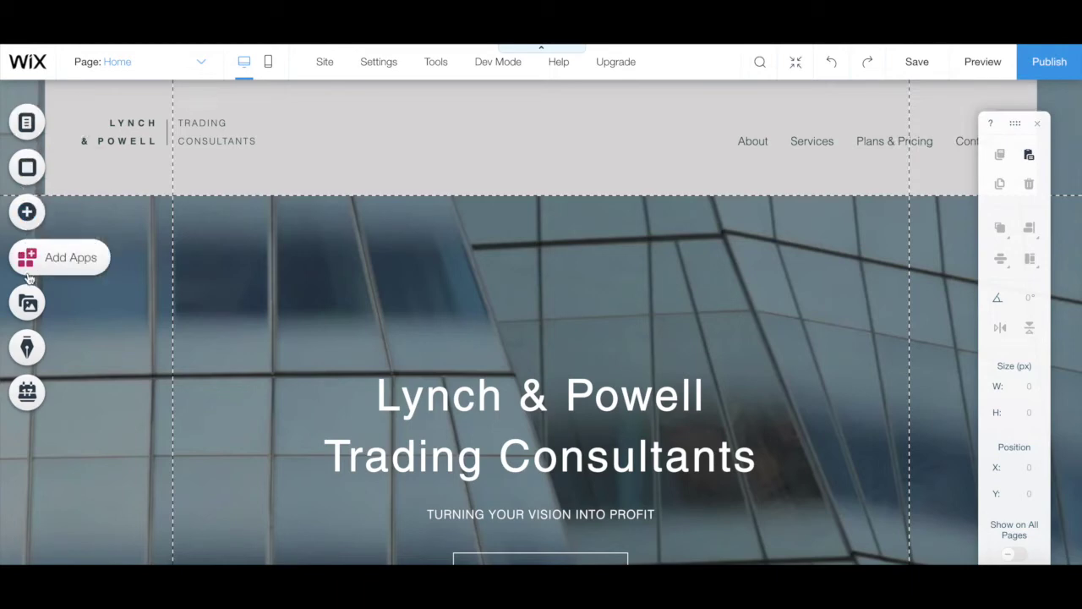
pyautogui.click(30, 167)
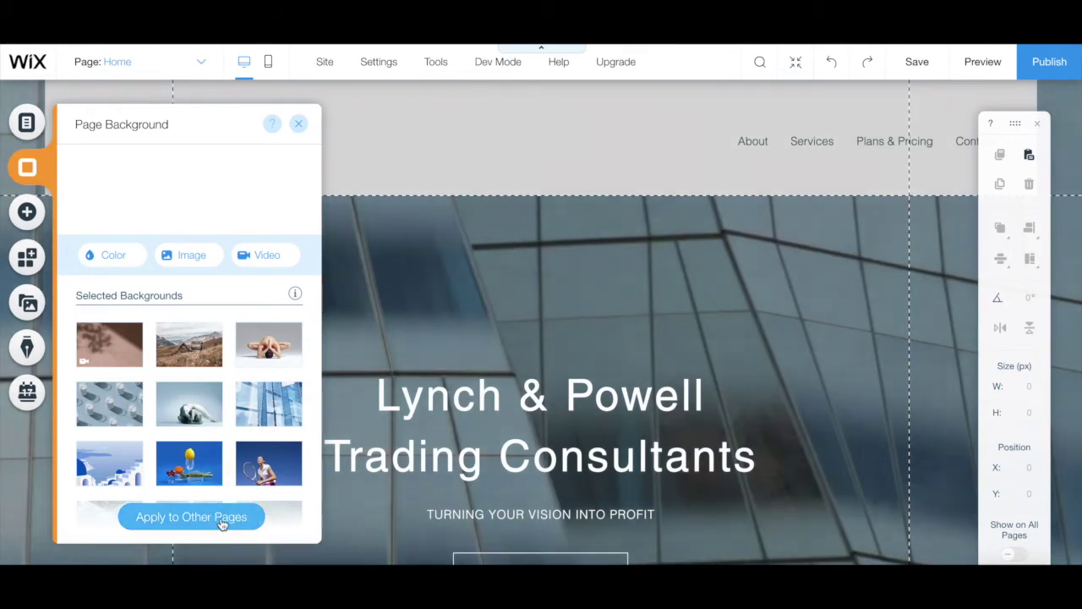
# - Open the Add elements panel over the Home page
pyautogui.click(27, 213)
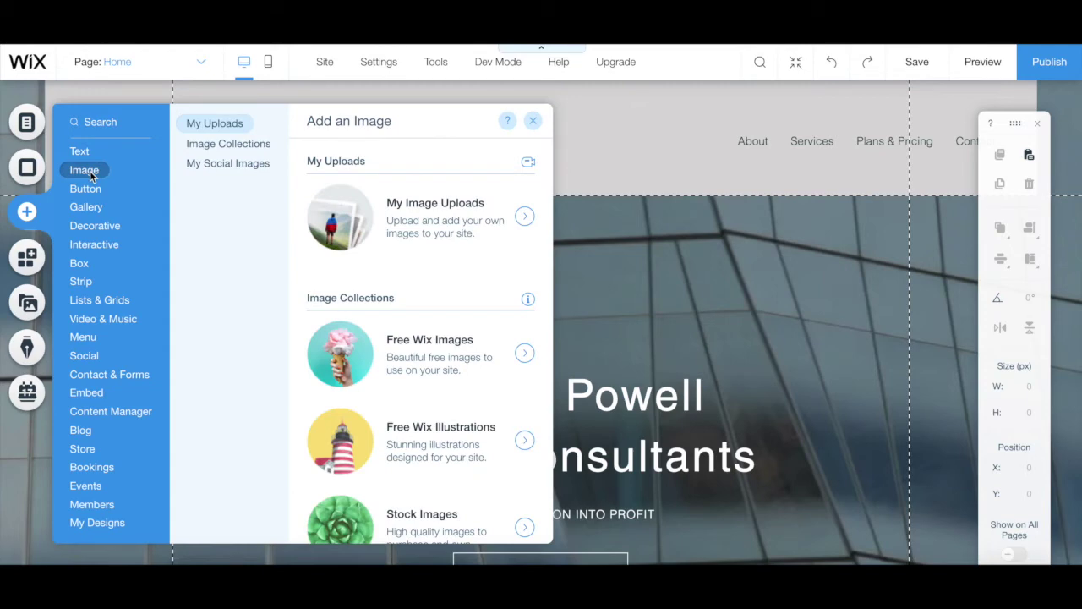
# - Place the colour Social Bar (Facebook, Twitter, YouTube, Pinterest, Tumblr, Instagram) on the Home page hero
pyautogui.moveTo(91, 208)
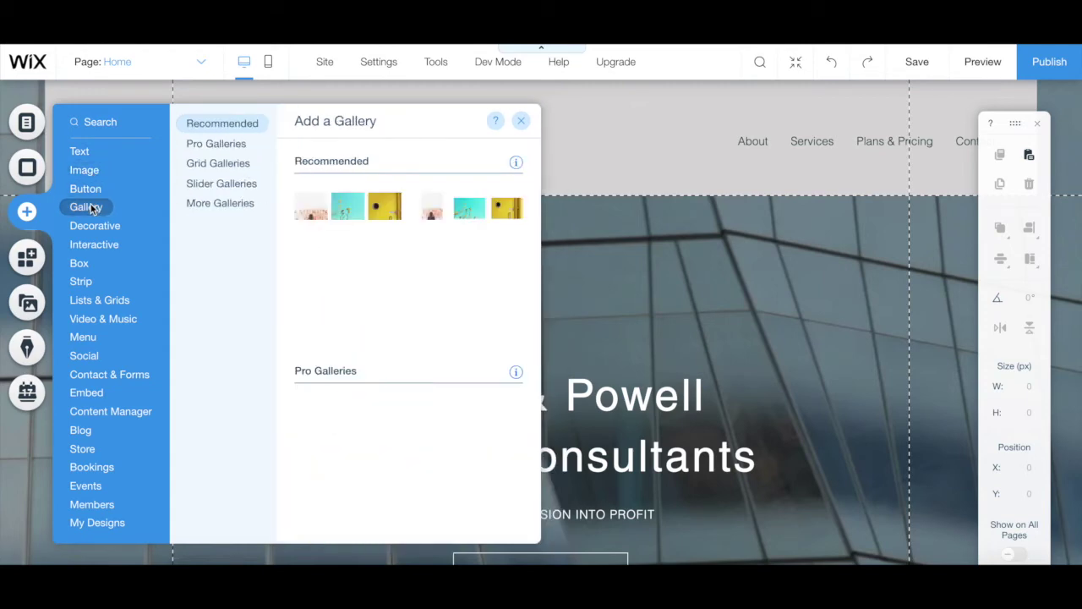
pyautogui.moveTo(94, 235)
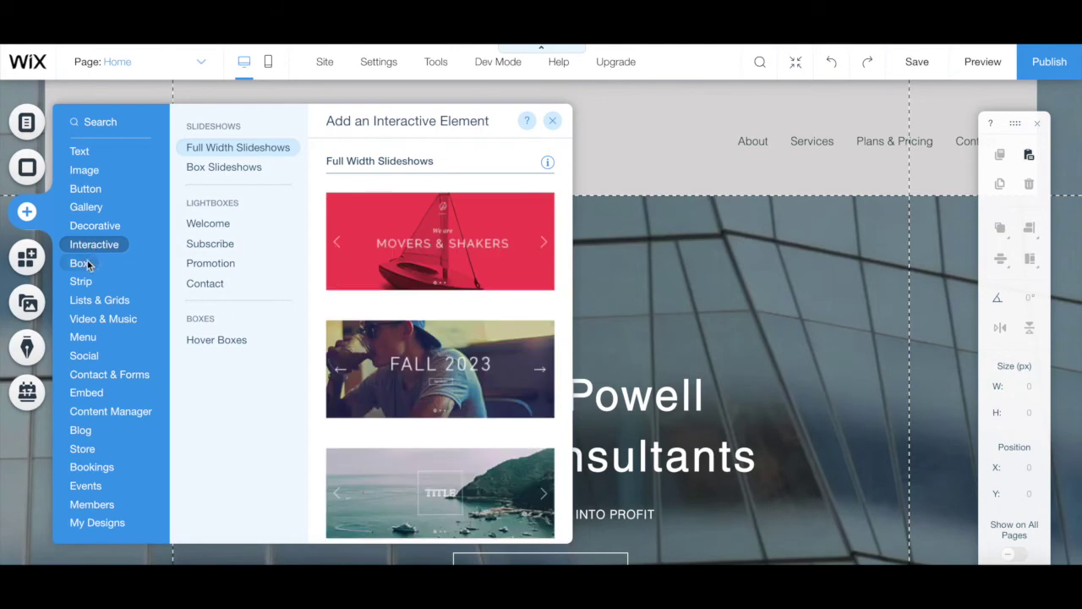
pyautogui.moveTo(85, 266)
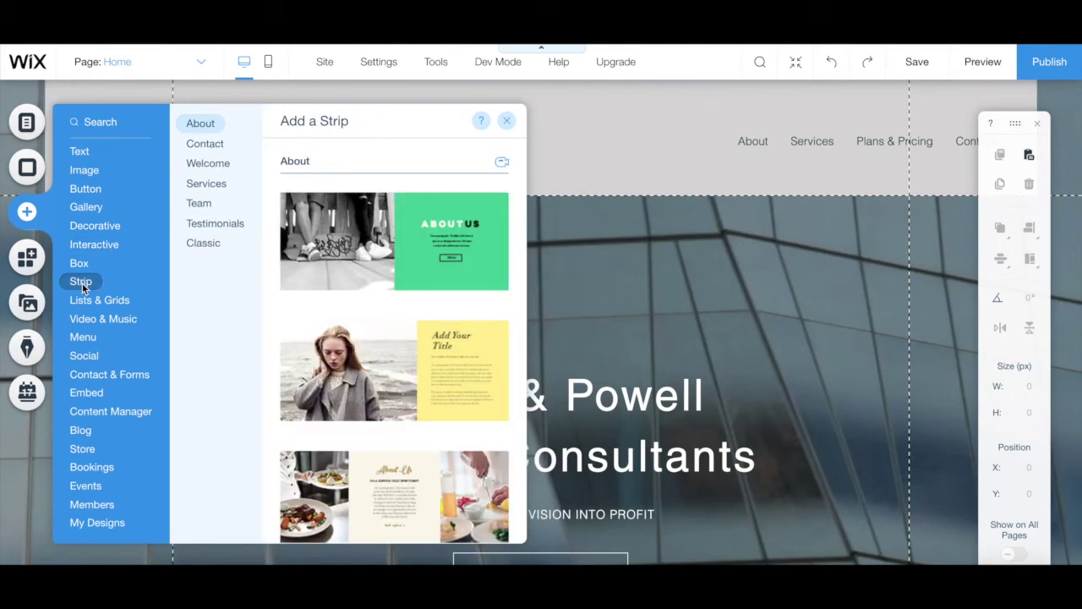
pyautogui.moveTo(84, 305)
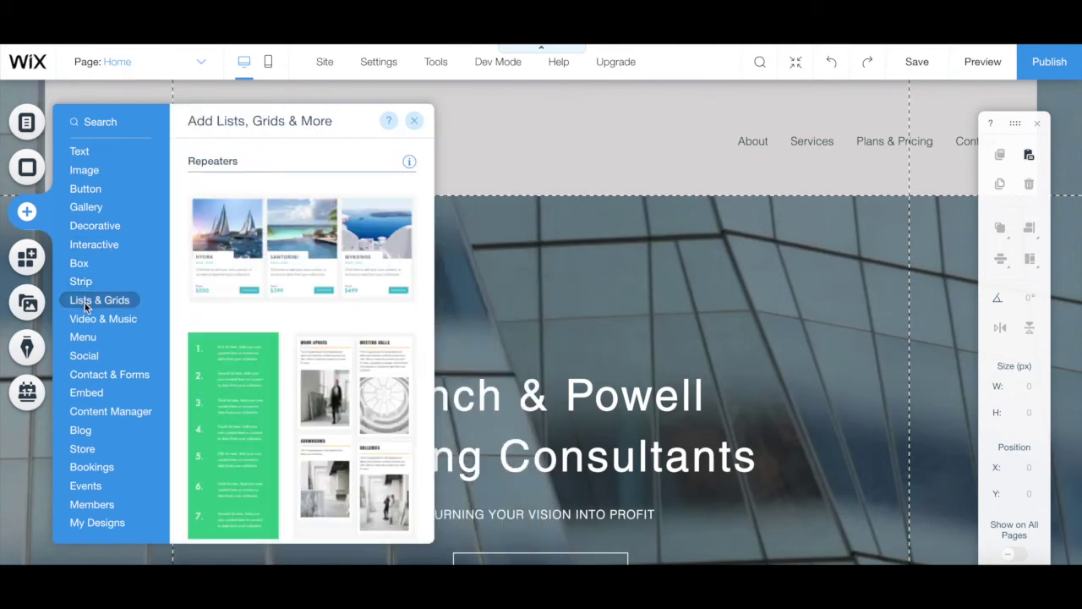
pyautogui.moveTo(90, 340)
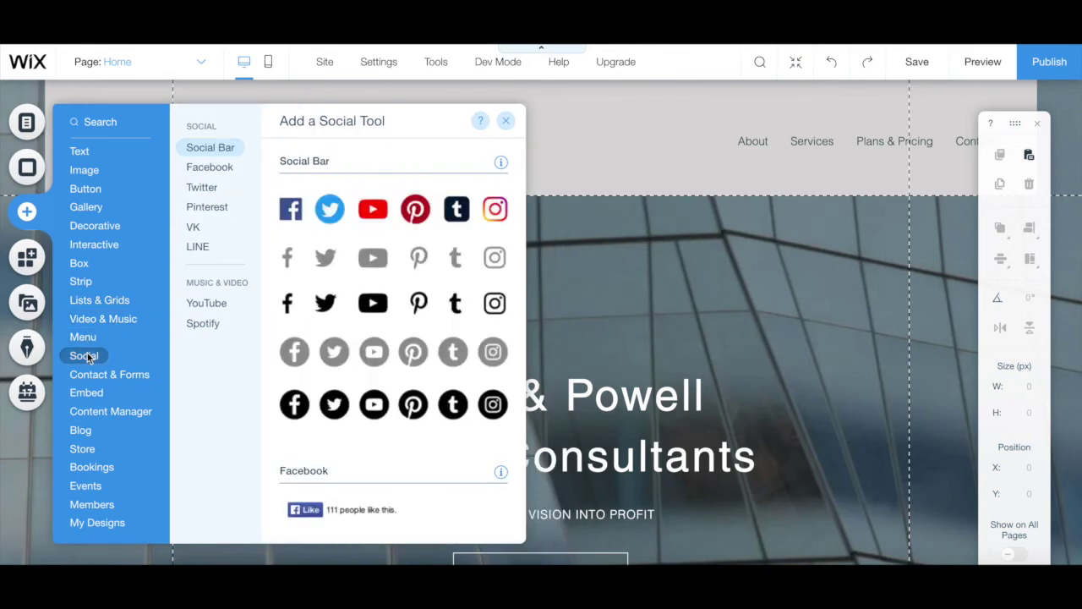
pyautogui.moveTo(93, 377)
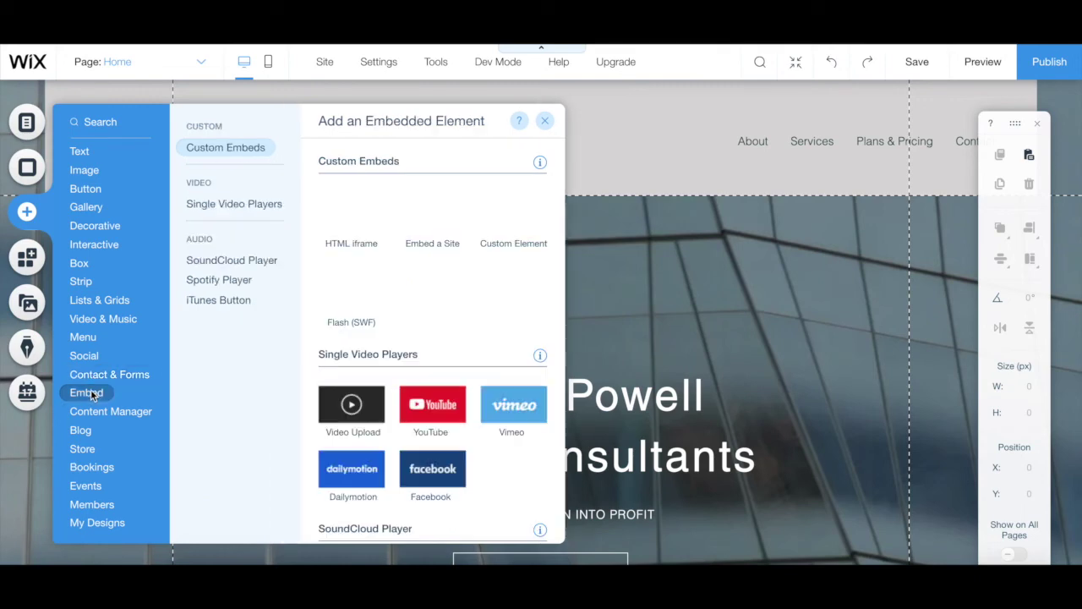
pyautogui.moveTo(97, 412)
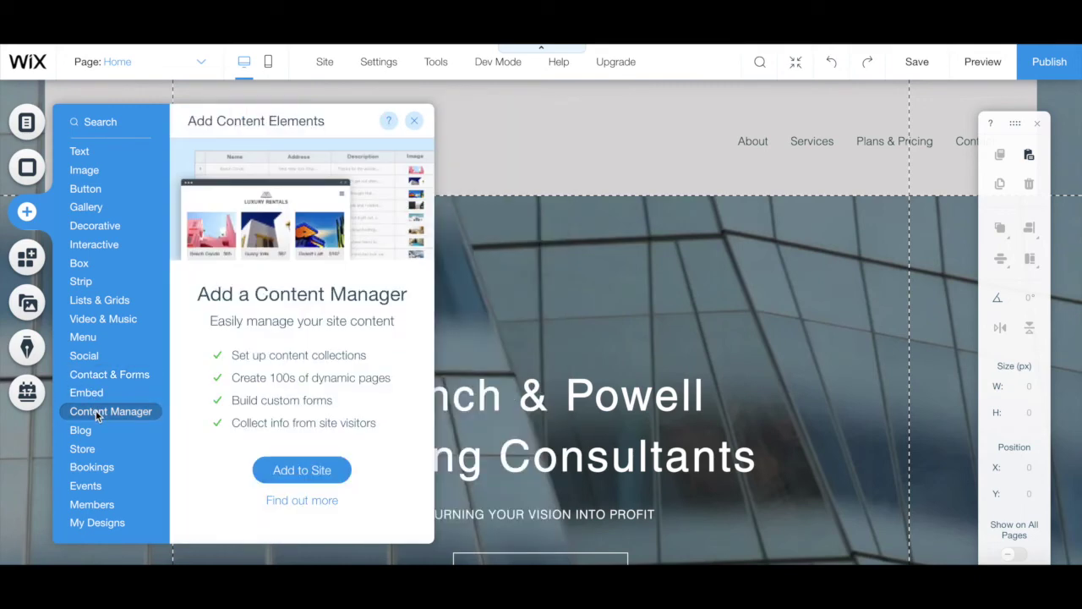
pyautogui.moveTo(90, 434)
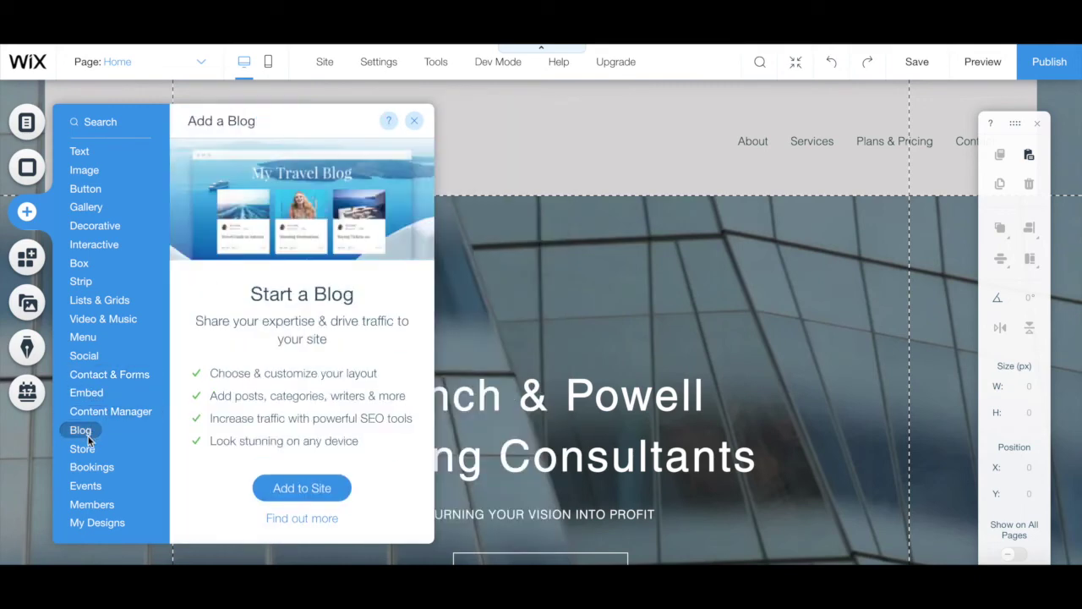
pyautogui.moveTo(87, 453)
pyautogui.moveTo(91, 473)
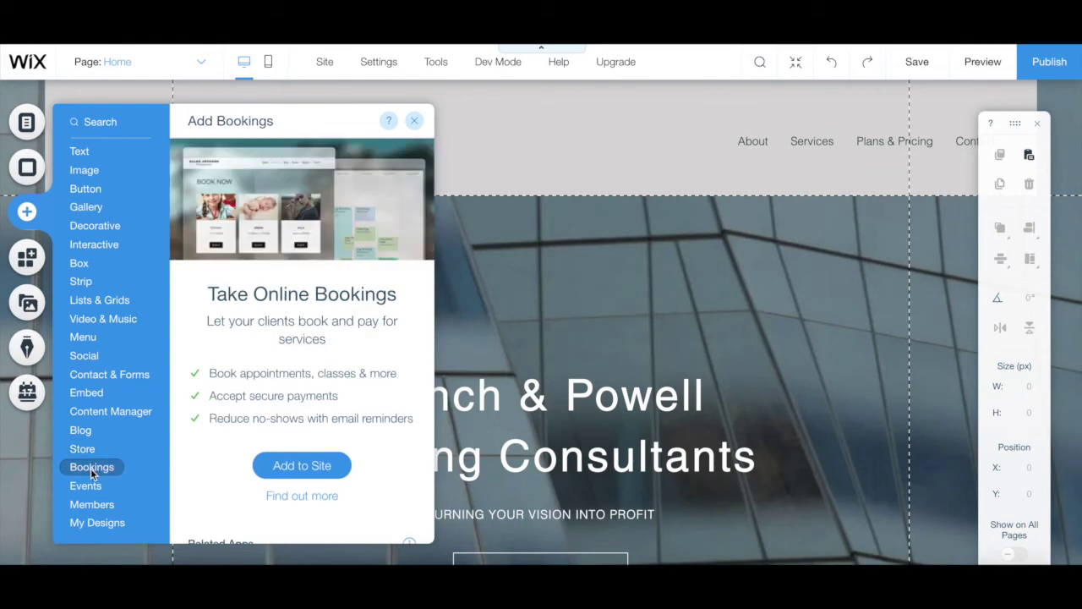
pyautogui.moveTo(90, 502)
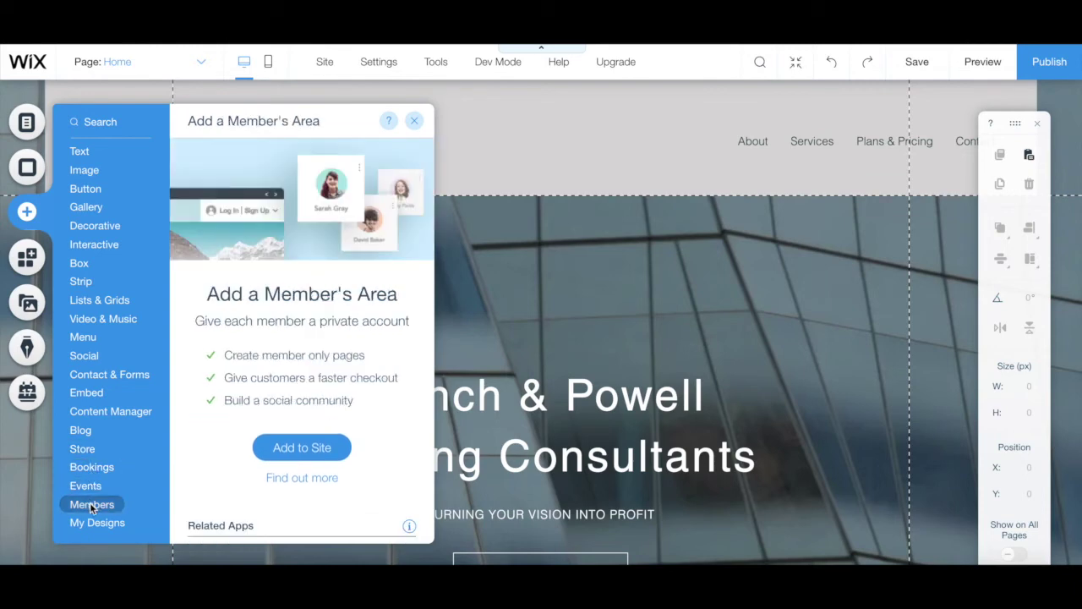
pyautogui.moveTo(94, 523)
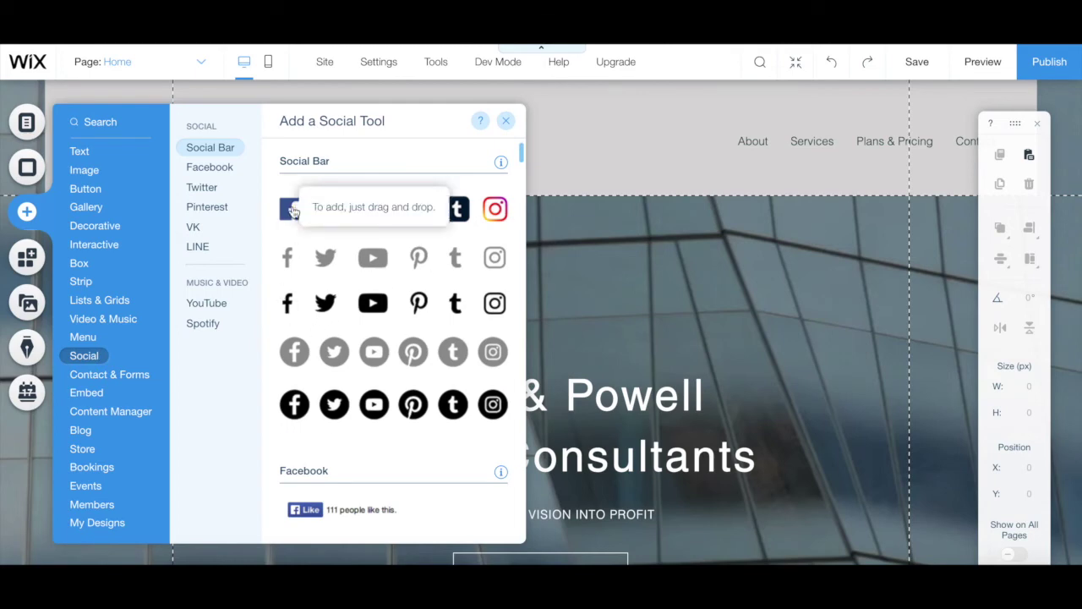
pyautogui.moveTo(292, 209); pyautogui.dragTo(645, 285)
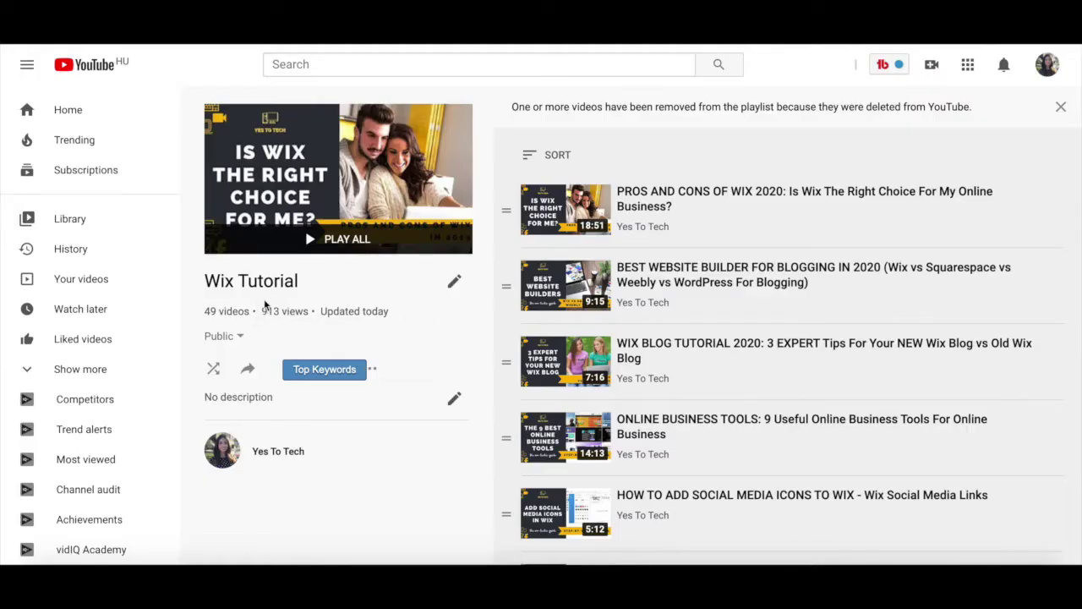
pyautogui.scroll(-2, 605, 323)
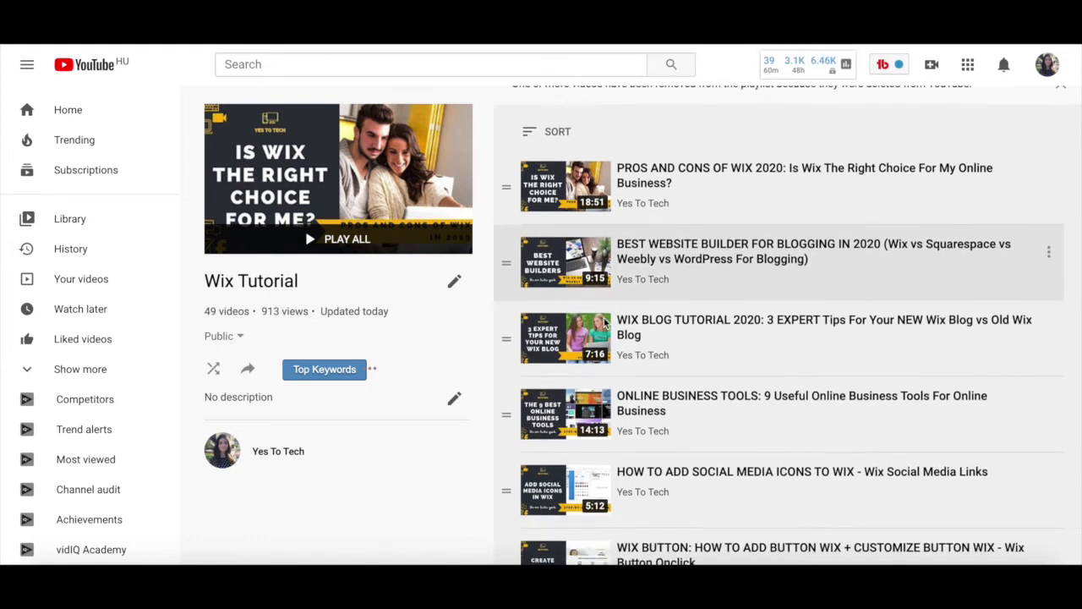
pyautogui.scroll(-2, 605, 322)
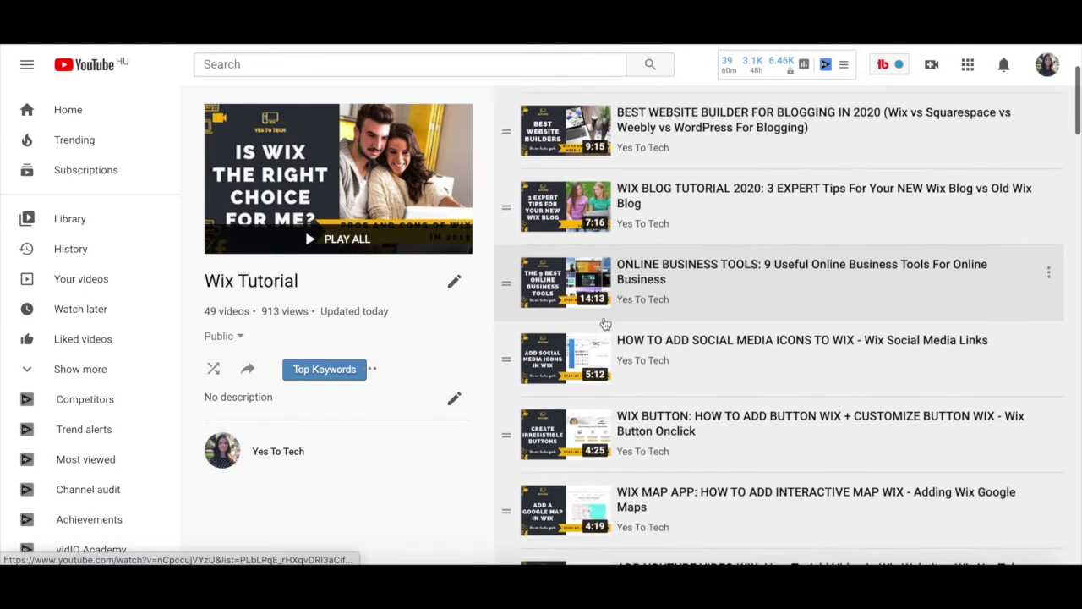
pyautogui.scroll(-3, 604, 322)
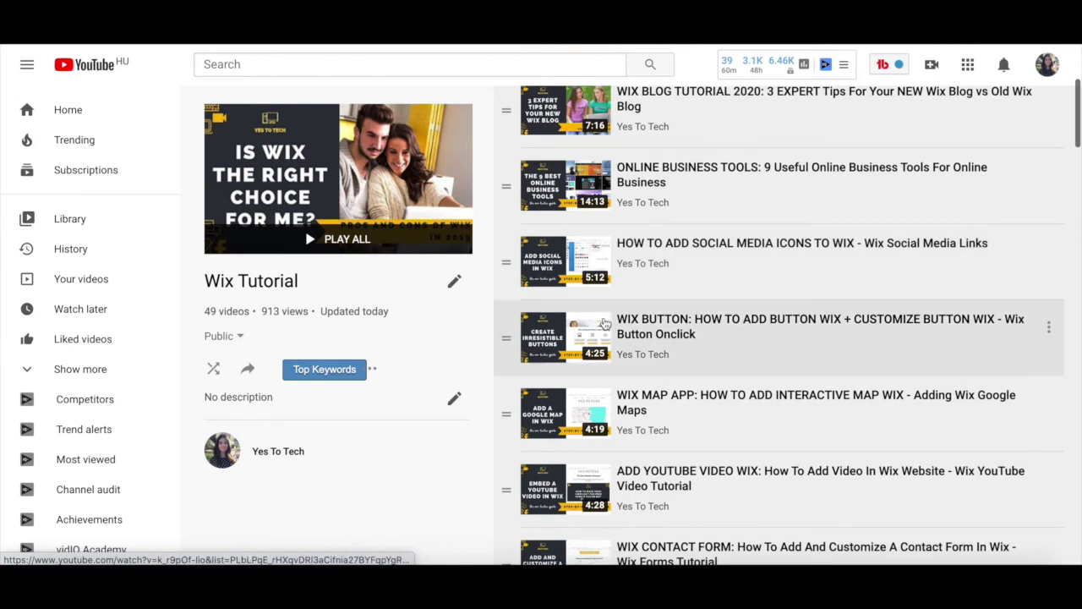
pyautogui.scroll(-5, 605, 322)
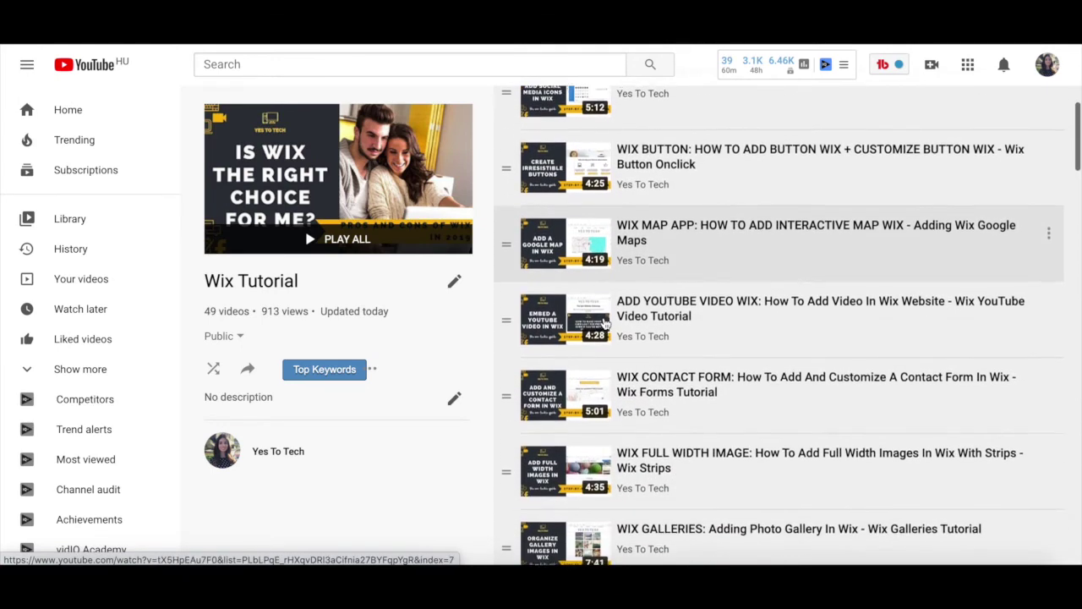
pyautogui.scroll(-2, 604, 322)
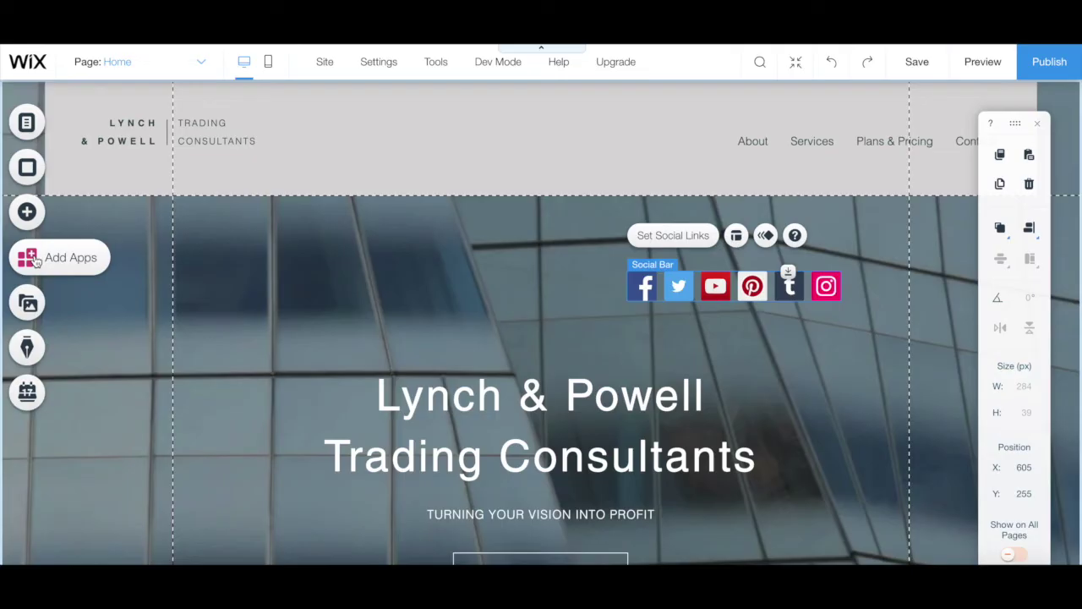
# - Browse the App Market for apps to add to the site
pyautogui.click(34, 259)
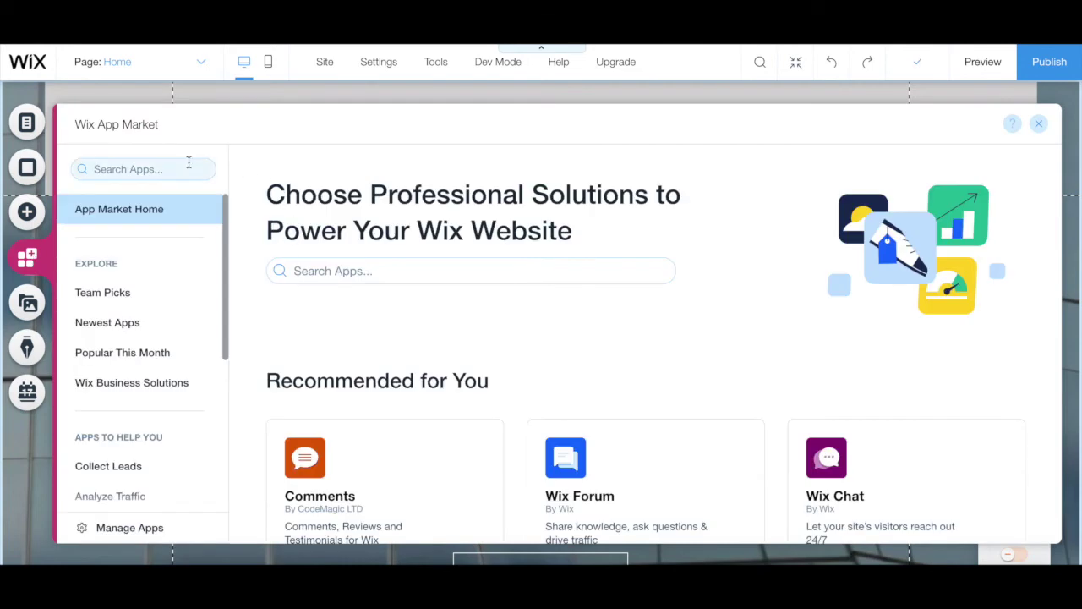
pyautogui.scroll(-3, 274, 220)
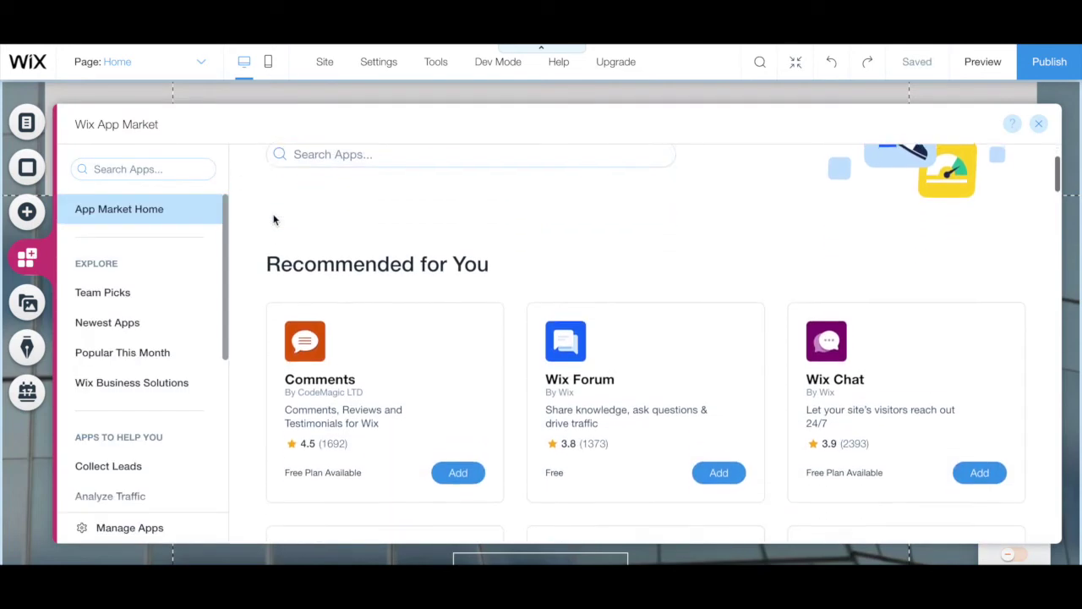
pyautogui.scroll(-5, 274, 220)
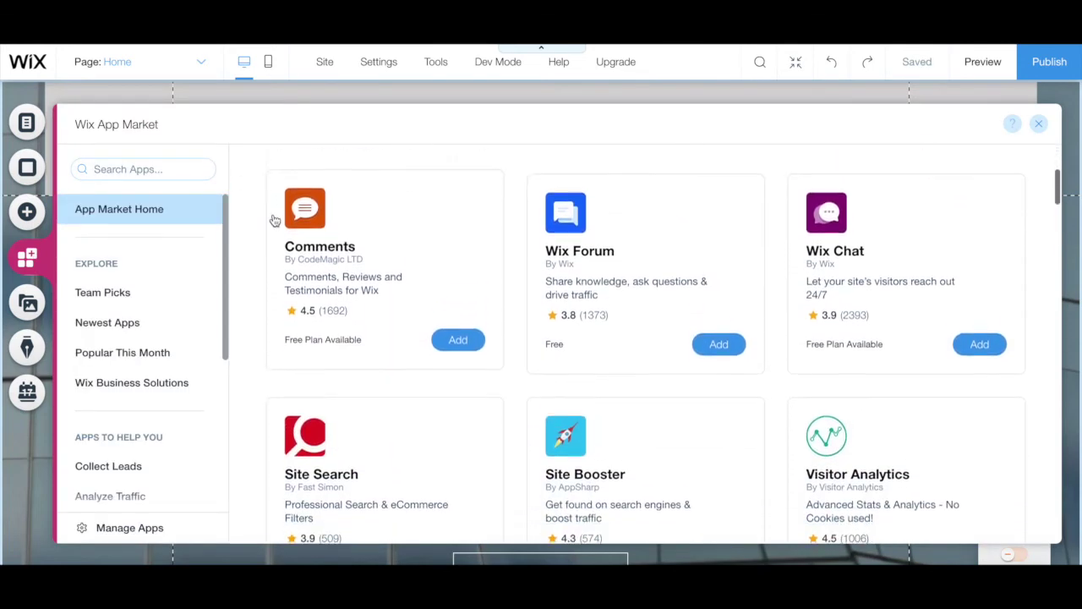
# - Look through the Media options, then bring up the Start a Blog panel
pyautogui.click(29, 305)
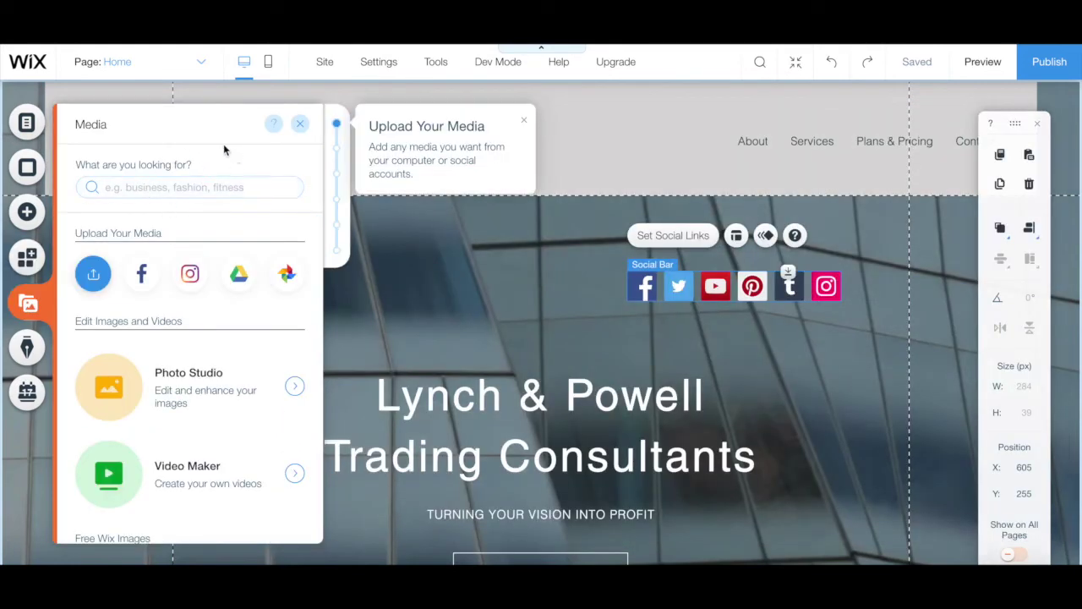
pyautogui.scroll(-3, 224, 242)
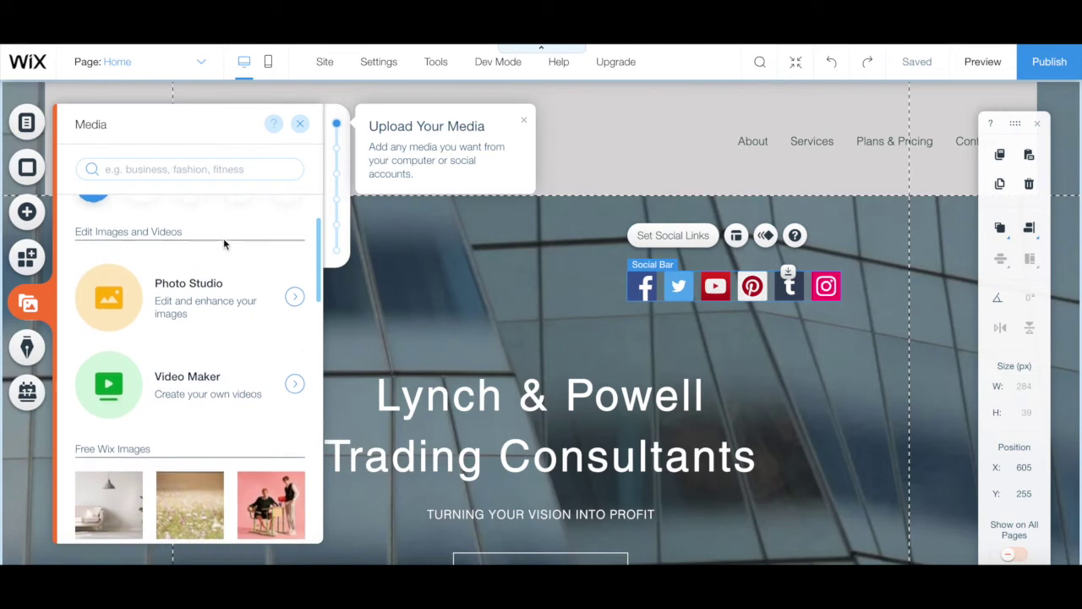
pyautogui.scroll(3, 224, 244)
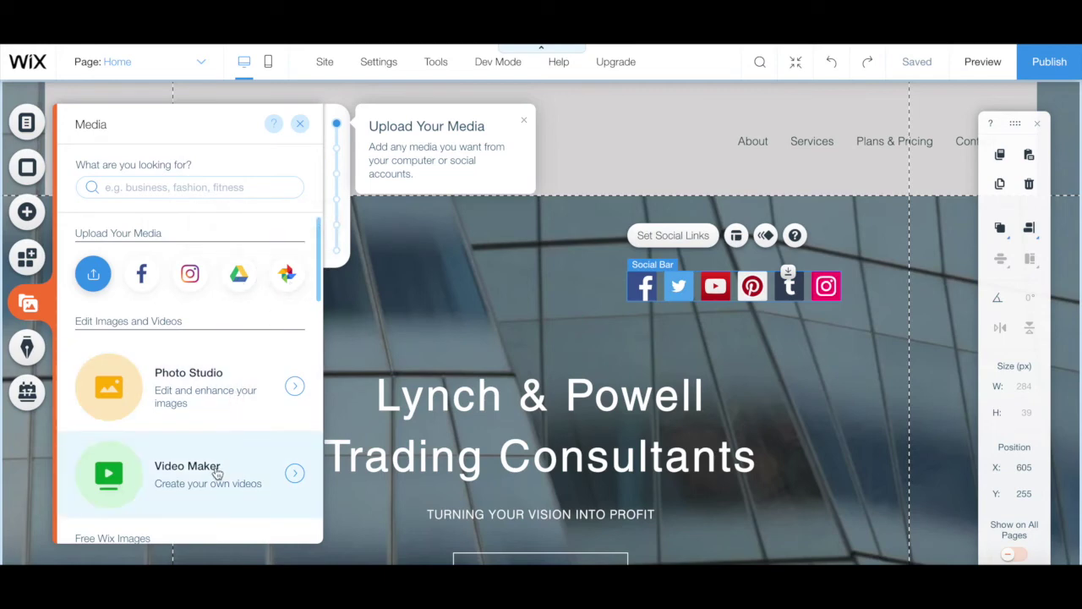
pyautogui.scroll(-5, 217, 474)
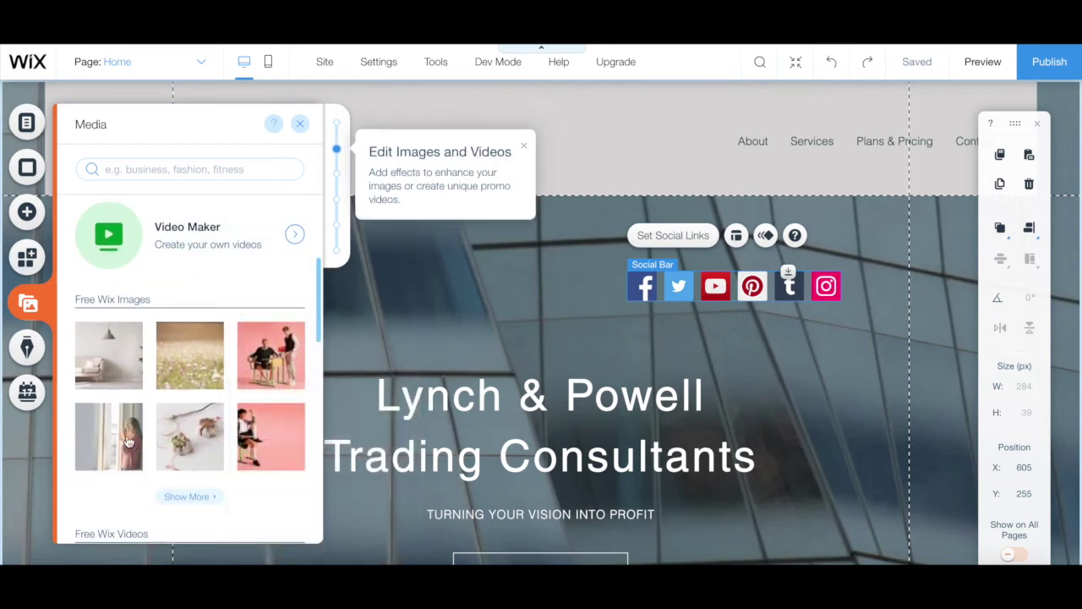
pyautogui.scroll(-3, 160, 353)
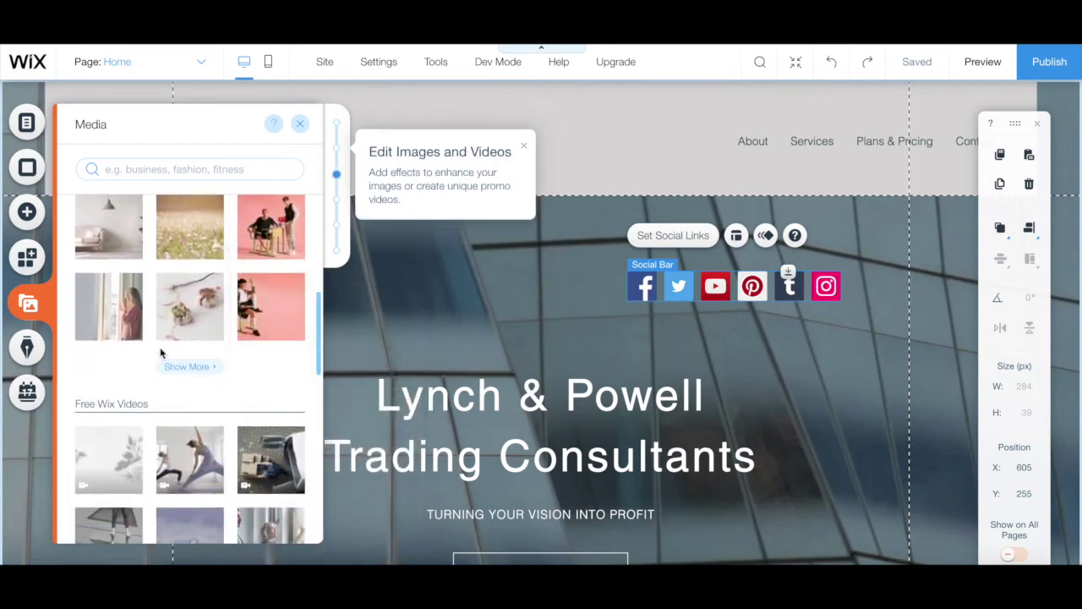
pyautogui.scroll(-1, 160, 353)
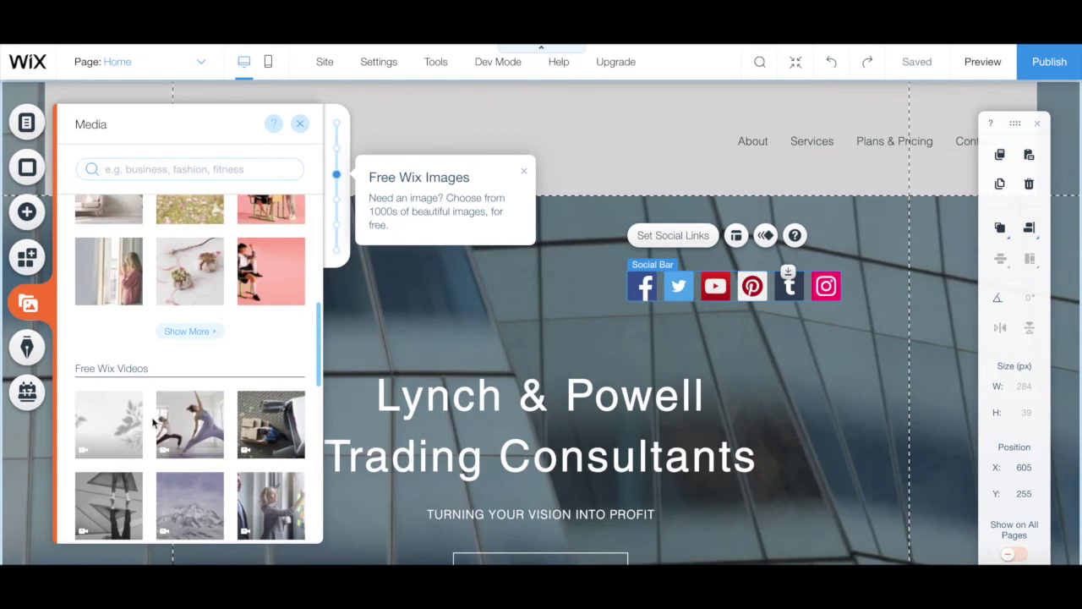
pyautogui.scroll(-6, 153, 423)
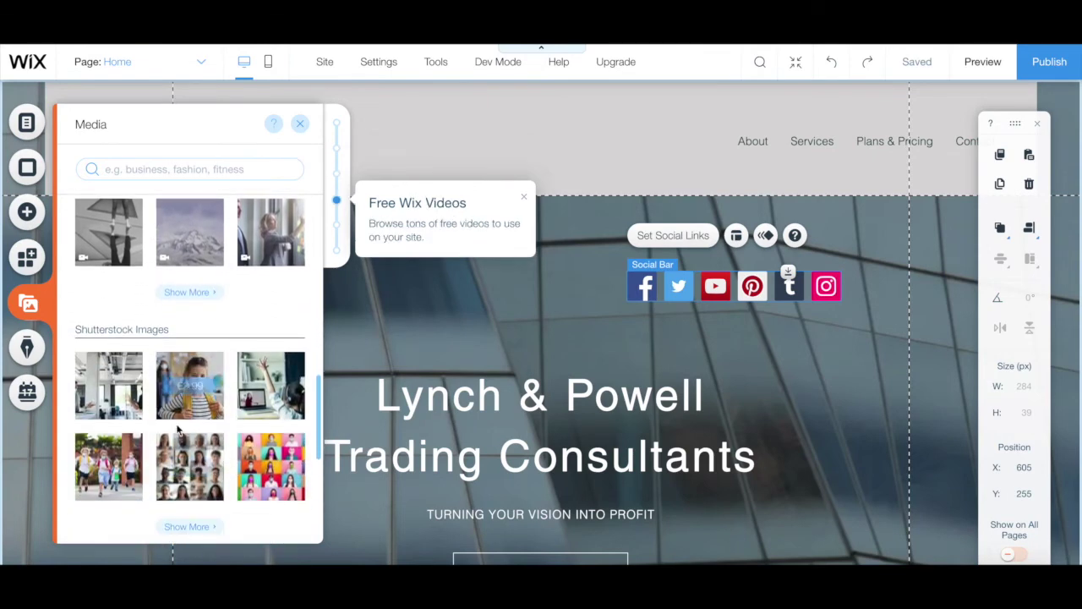
pyautogui.click(42, 350)
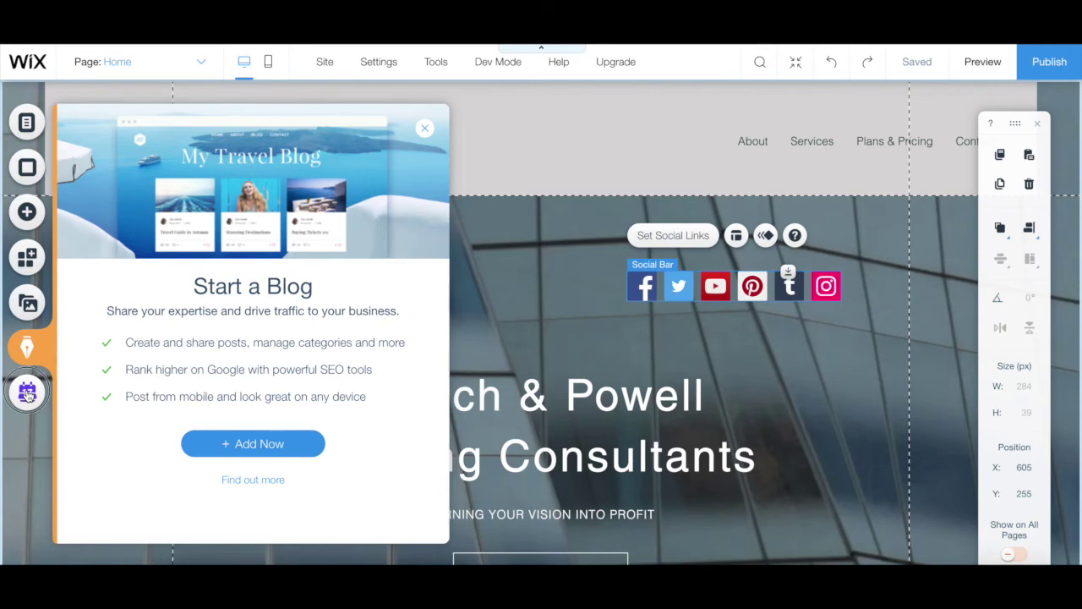
# - Open the Wix Bookings 'Start Taking Online Bookings' offer from the left bar
pyautogui.click(27, 393)
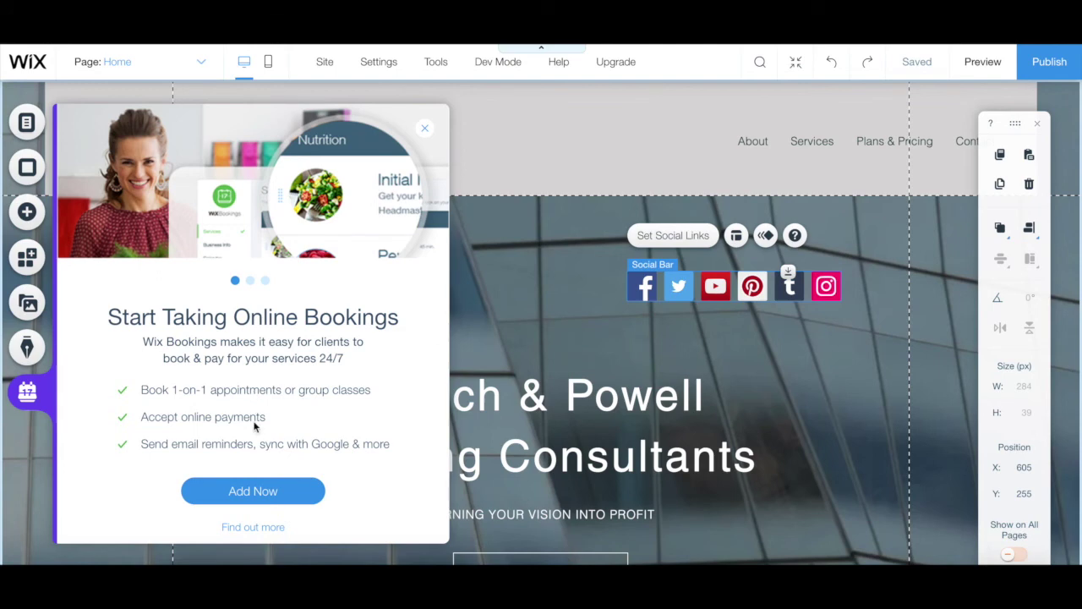
# - Close the bookings offer, then select the Lynch & Powell heading and the TURNING YOUR VISION INTO PROFIT subtitle
pyautogui.click(508, 298)
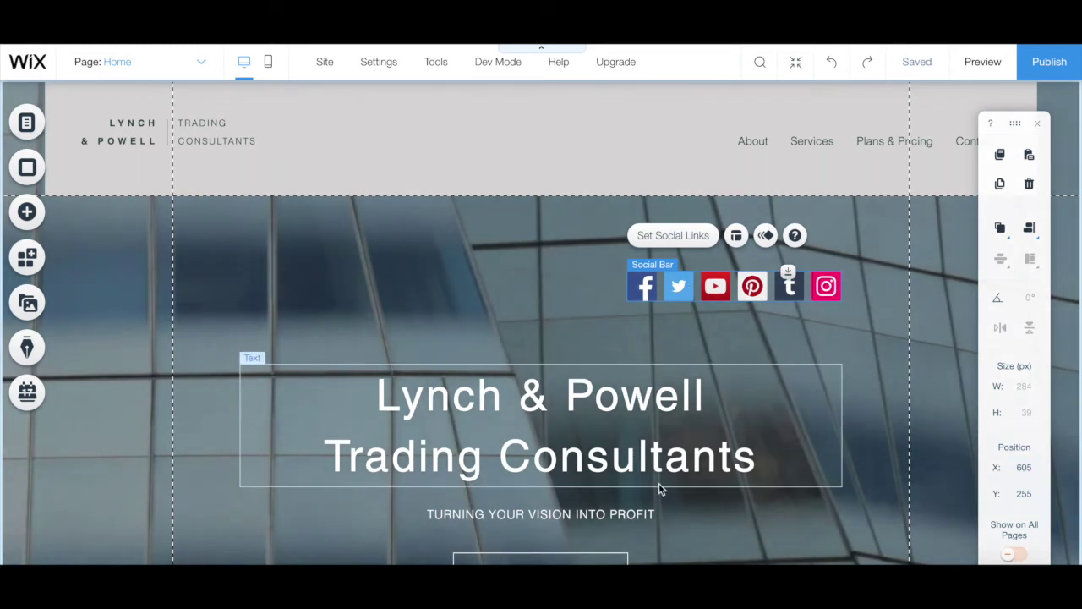
pyautogui.click(629, 433)
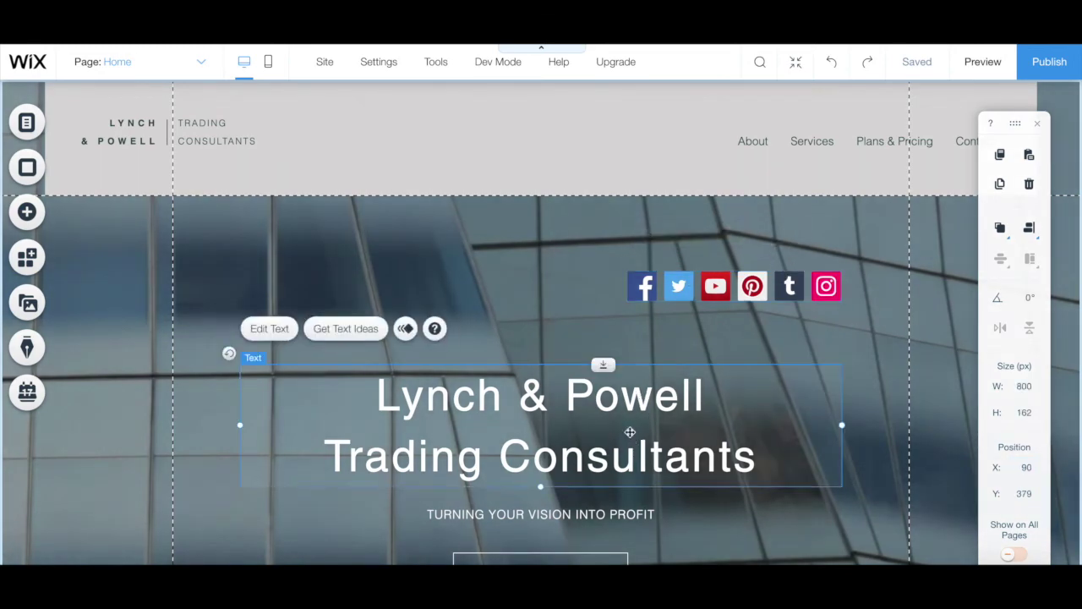
pyautogui.click(586, 518)
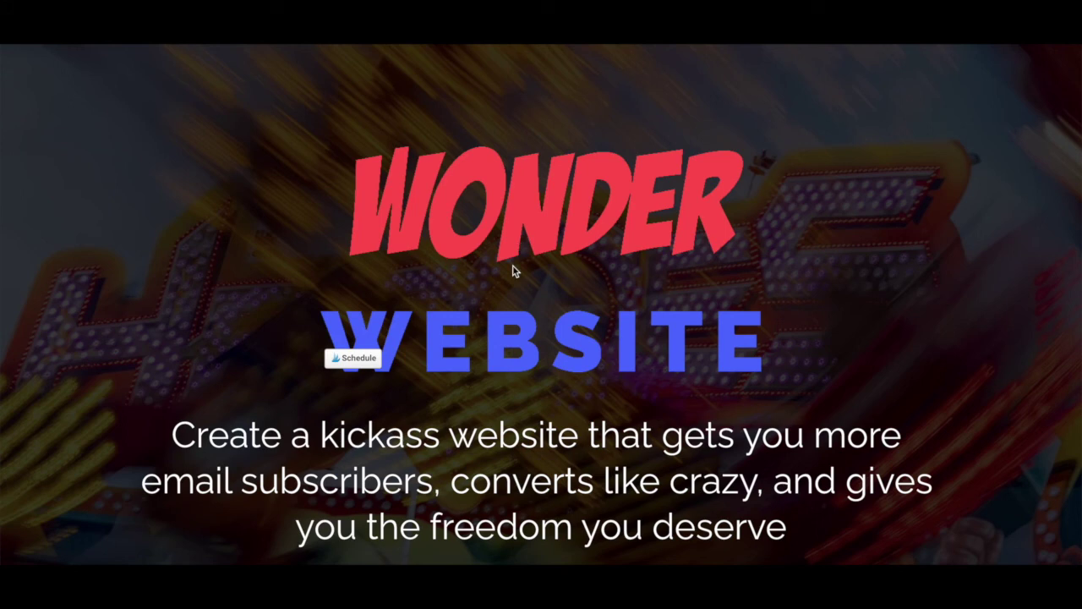
# - Scroll the promo page and the yestotech.com resources page down to Free Downloads
pyautogui.scroll(-2, 523, 290)
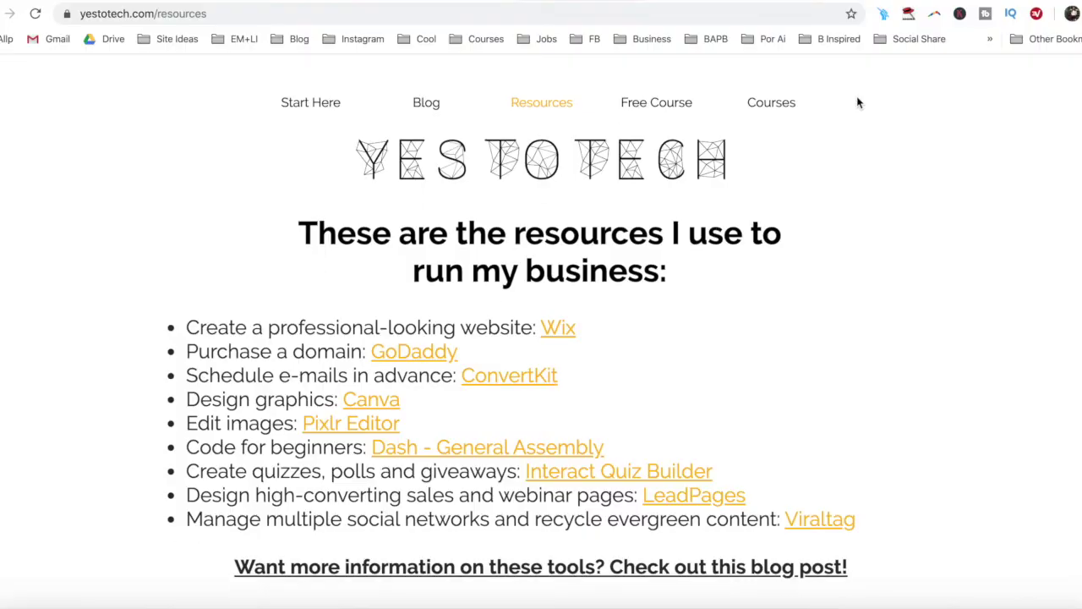
pyautogui.scroll(-6, 979, 194)
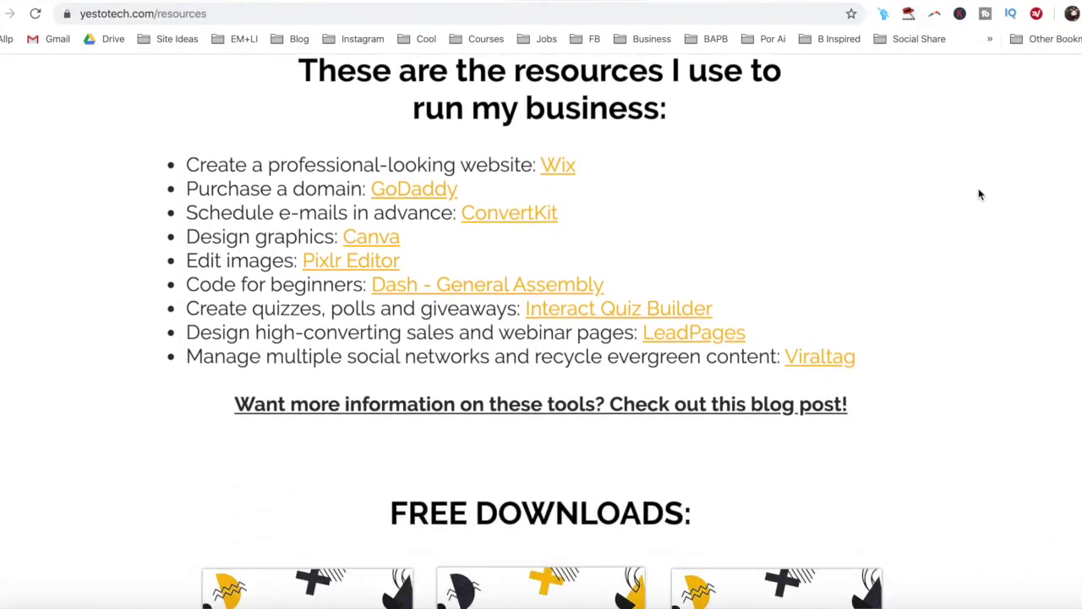
# - Request the free Complete Website Creation Guide, entering a first name and e-mail address in the signup form
pyautogui.click(625, 289)
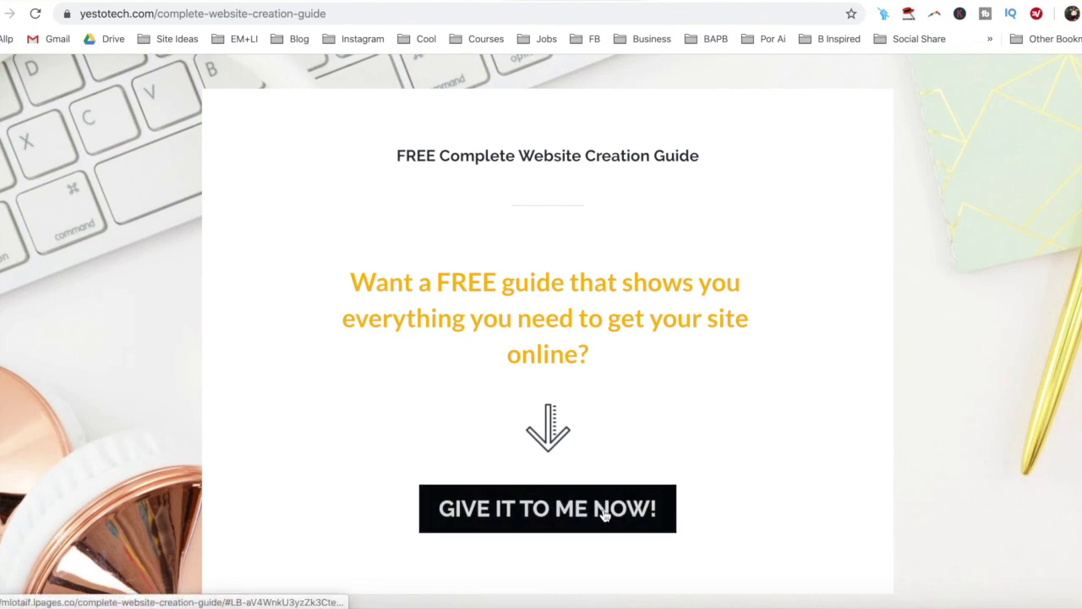
pyautogui.click(601, 512)
pyautogui.click(589, 475)
pyautogui.write('Marina')
pyautogui.press('Tab')
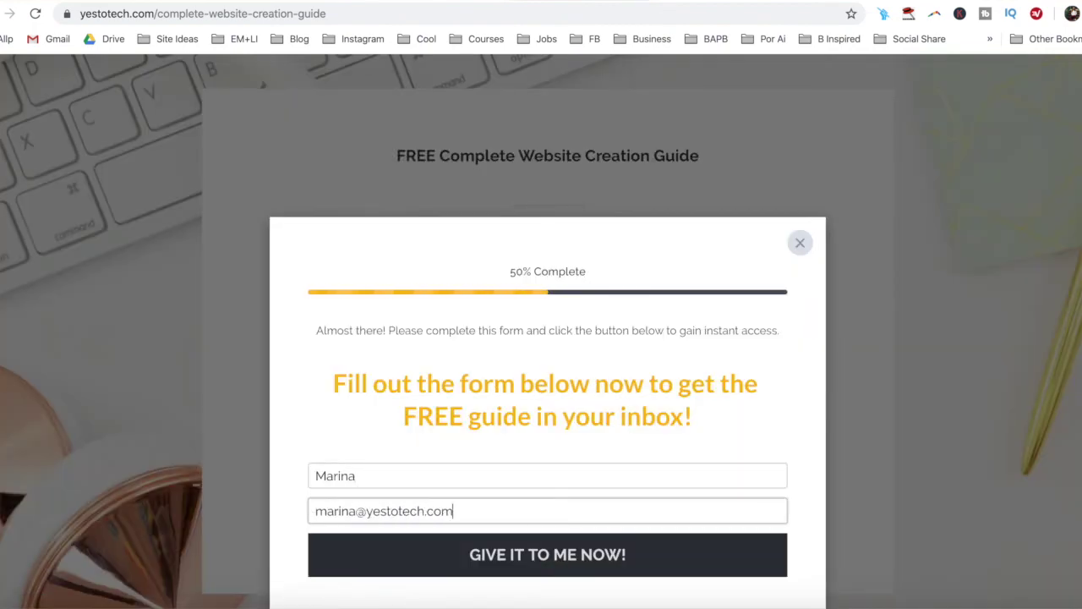